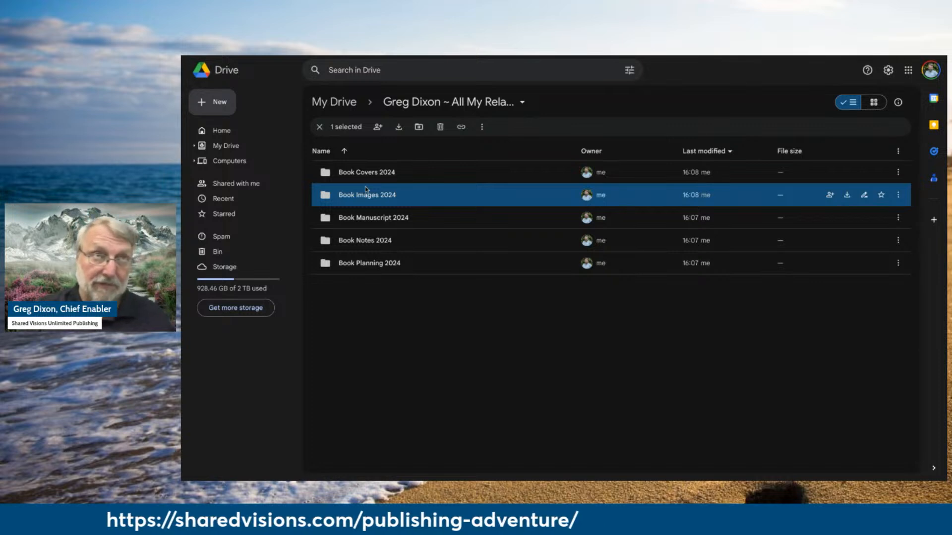
Step: Create a new Google Docs document in the Book Notes 2024 folder and enter "All my Relations Book Notes 2024" as its first line
{"action": "double_click", "coordinate": [354, 245]}
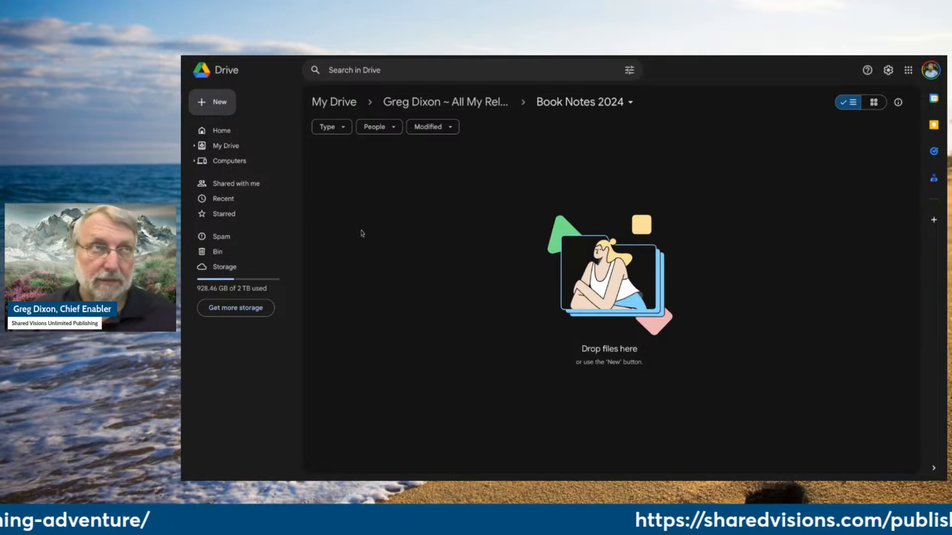
{"action": "left_click", "coordinate": [220, 101]}
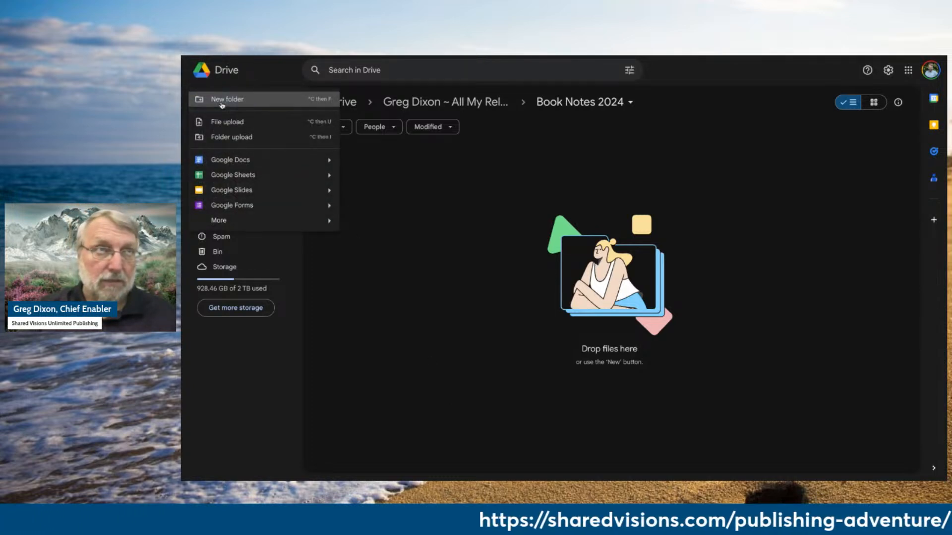
{"action": "left_click", "coordinate": [242, 164]}
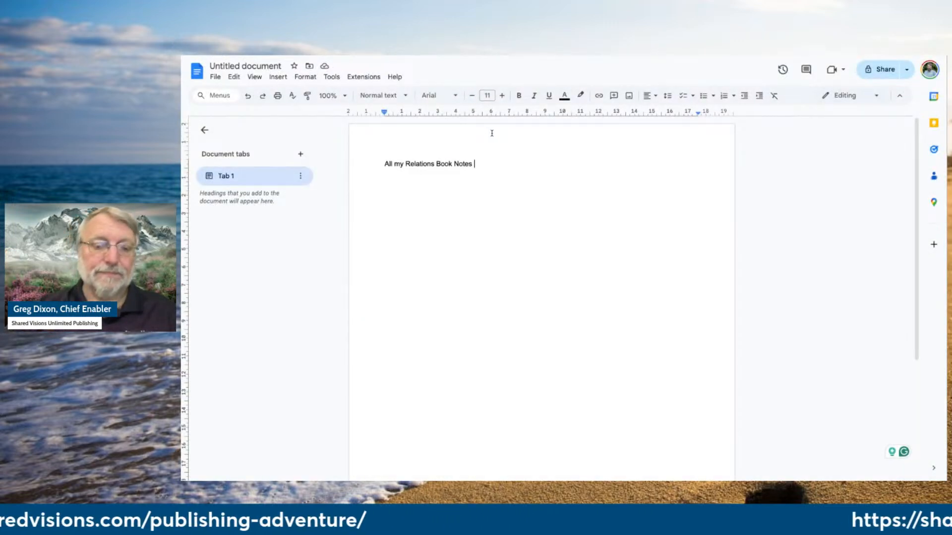
{"action": "type", "text": "20"}
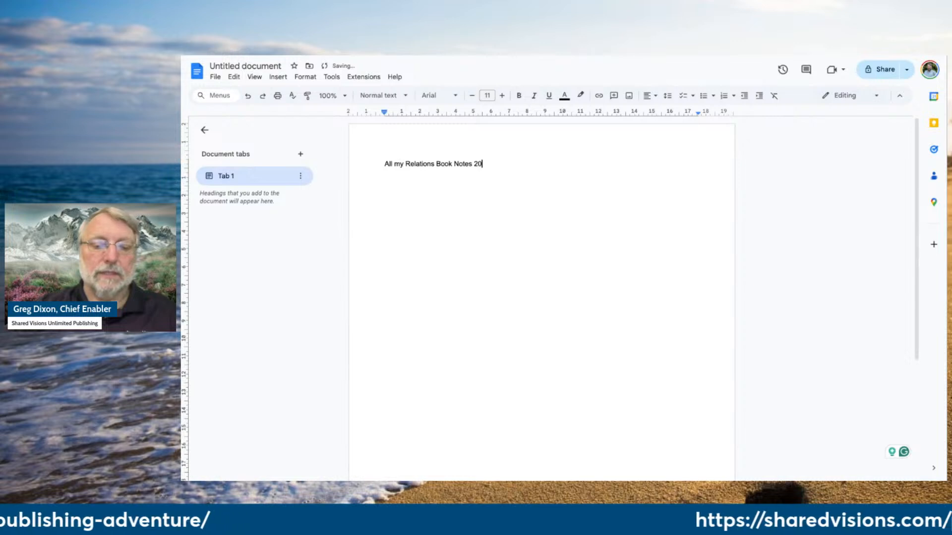
{"action": "type", "text": "24"}
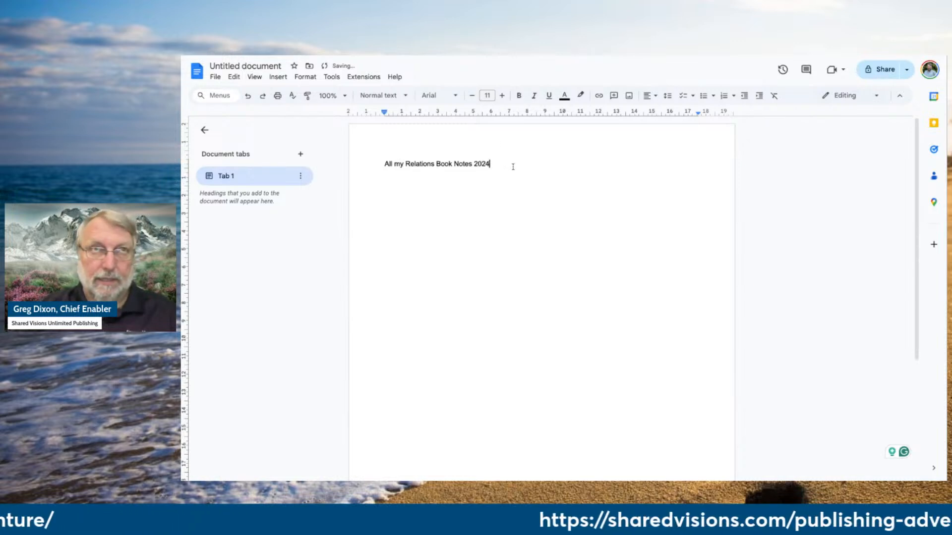
{"action": "key", "text": "Return"}
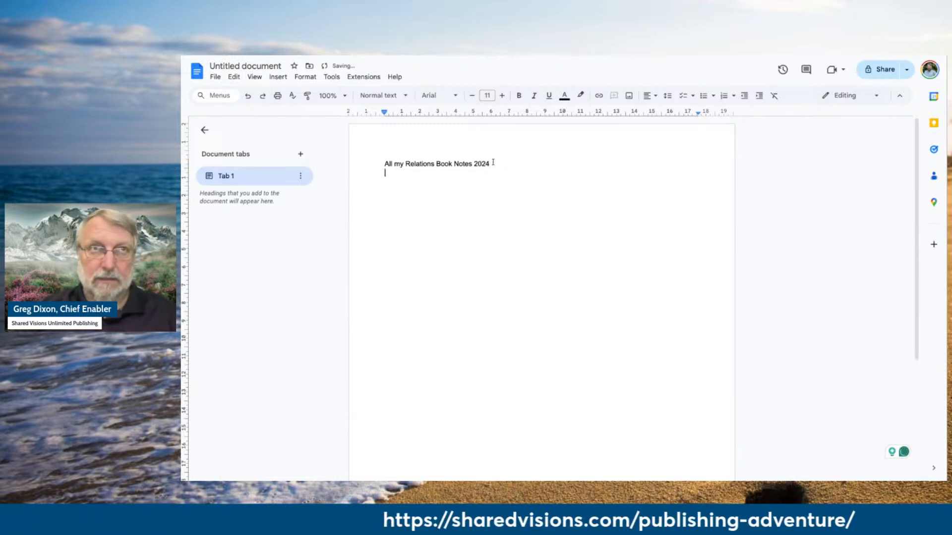
Step: Add the headings "All My Relations" and "We are all related book", followed by the topic list from "Unity Wheel" to "Our Mob. Aboriginal Australians"
{"action": "type", "text": "All My Relations We are all related book Unity Wheel Home Everywhere and Nowhere Recent Ancestry Bones DNA Natural Origins Masks of God Out of Africa Persian Connection Mongolian Bloodline India Memories Hangen Buddhist Progress Bene Geserit Dune Haida Gwaii Abraham Hicks Meditations with Native American Elders Our Mob. Aboriginal Australians"}
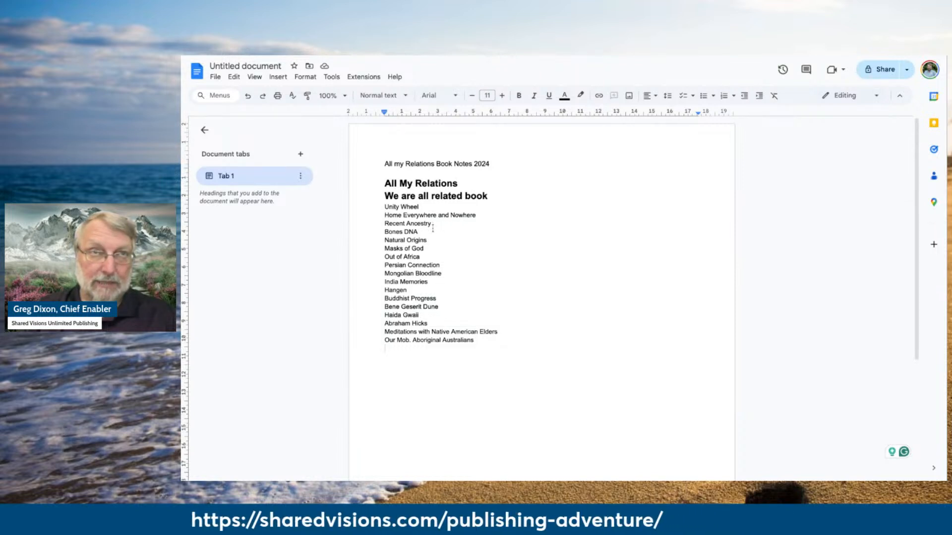
{"action": "scroll", "coordinate": [433, 246], "scroll_direction": "down", "scroll_amount": 1}
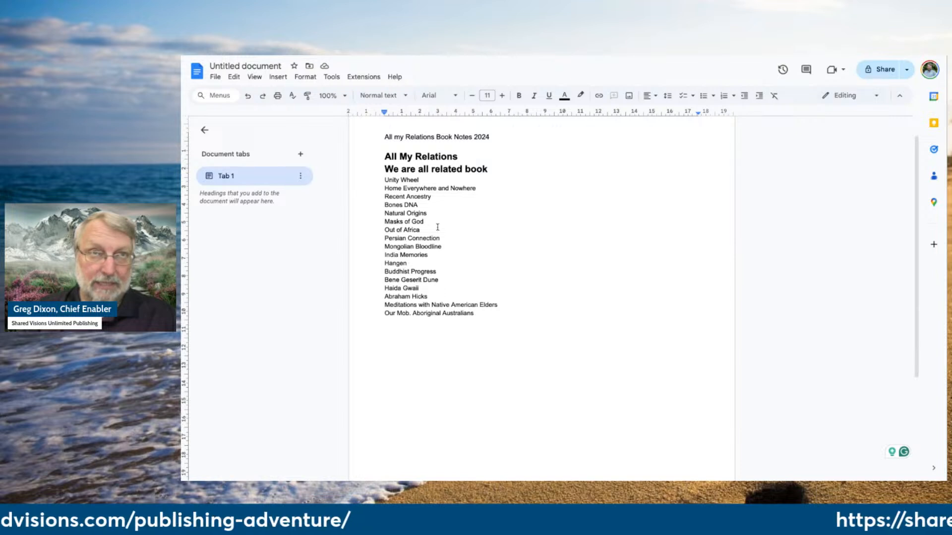
{"action": "scroll", "coordinate": [436, 227], "scroll_direction": "up", "scroll_amount": 1}
{"action": "scroll", "coordinate": [437, 227], "scroll_direction": "up", "scroll_amount": 1}
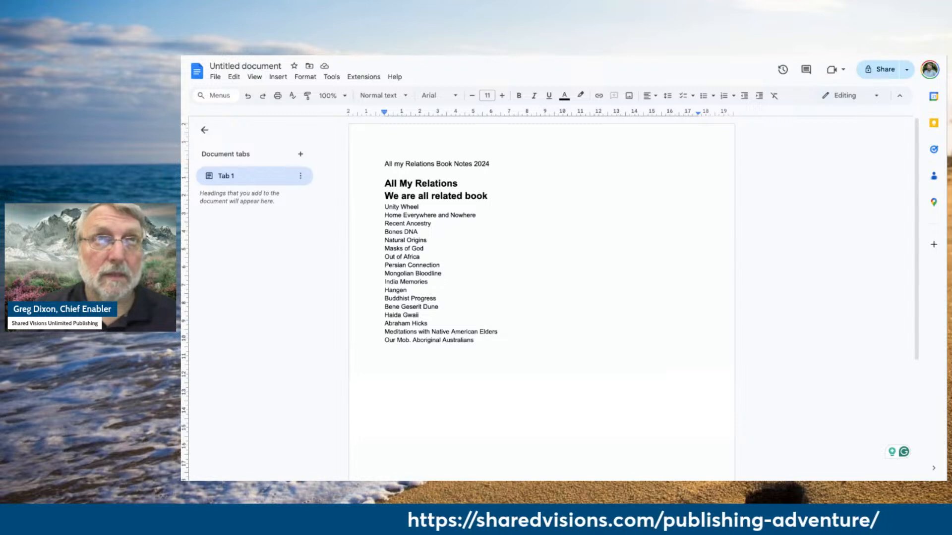
Step: Upload "Book Manuscript Template Revision 1.0.docx" to the Book Manuscript 2024 folder in Google Drive and open it for editing
{"action": "key", "text": "ctrl+shift+Tab"}
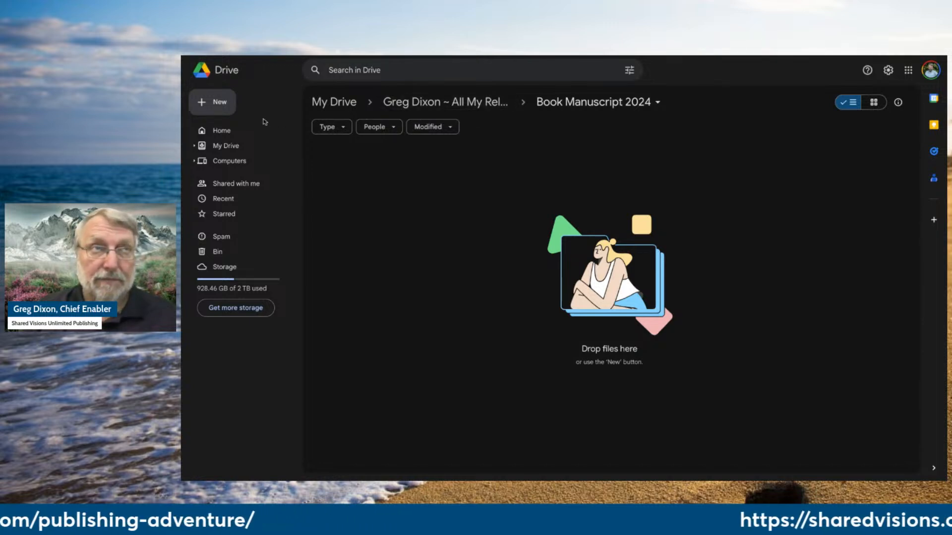
{"action": "left_click", "coordinate": [206, 105]}
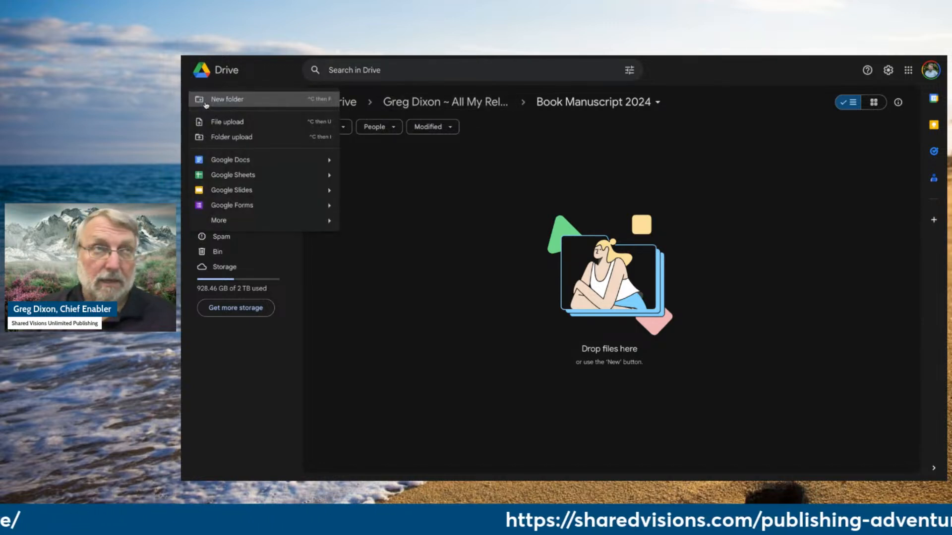
{"action": "left_click", "coordinate": [230, 124]}
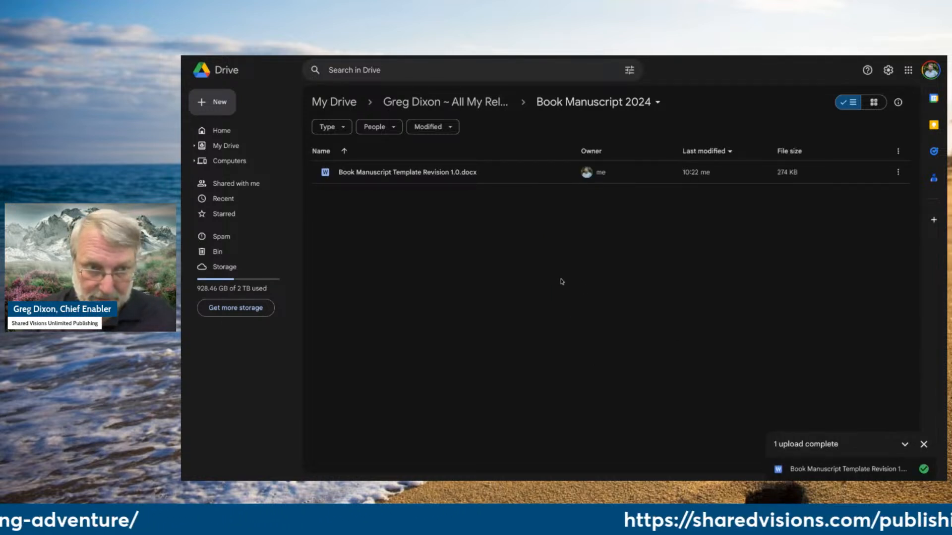
{"action": "left_click", "coordinate": [355, 176]}
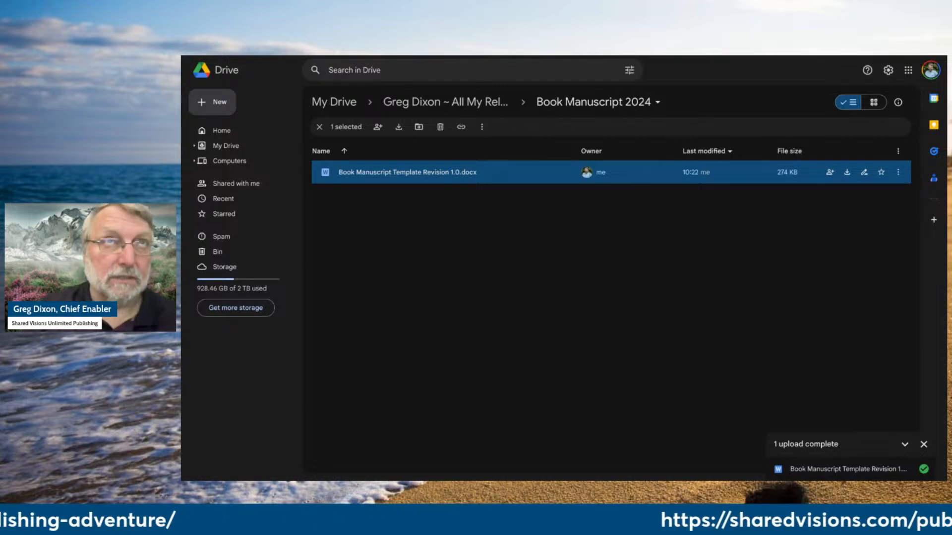
{"action": "key", "text": "ctrl+Tab"}
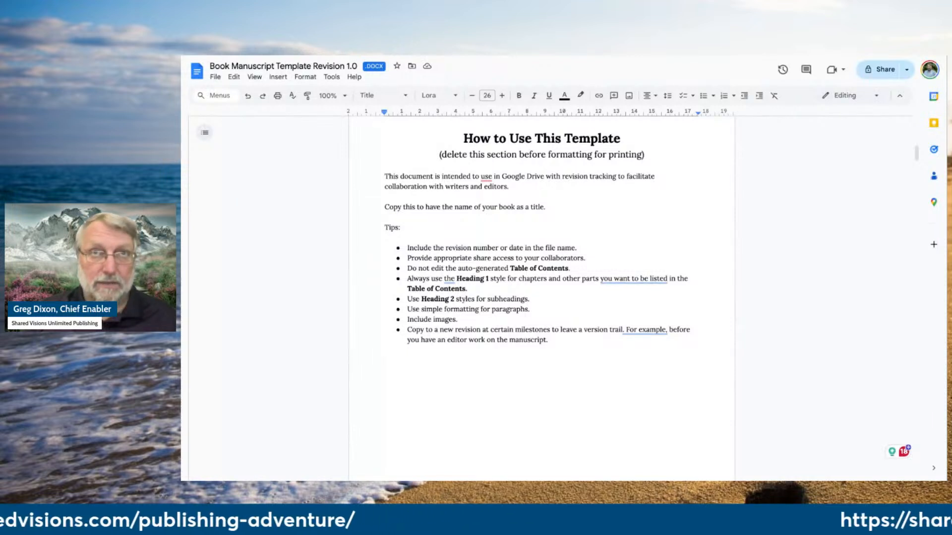
Step: Replace the "Book Manuscript Title" placeholder on the title page with "All My Relations"
{"action": "scroll", "coordinate": [541, 298], "scroll_direction": "up", "scroll_amount": 10}
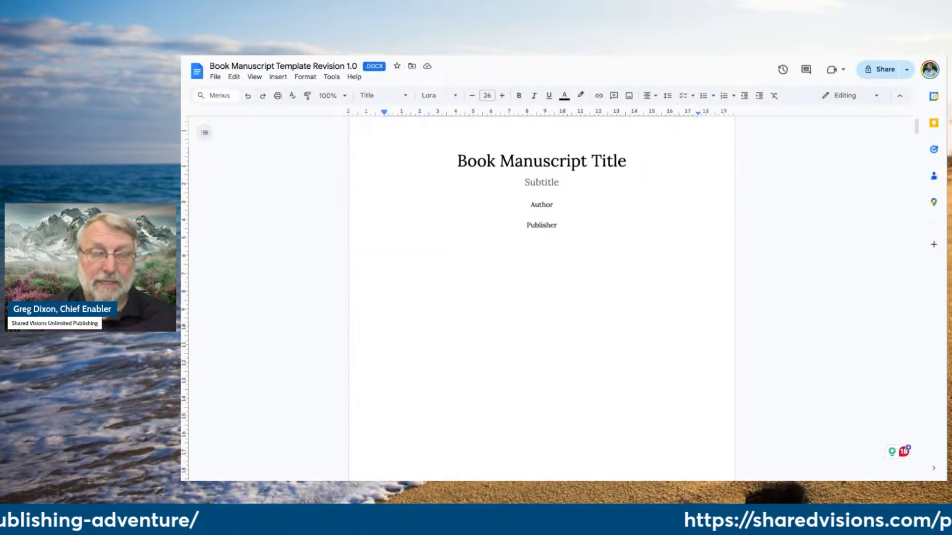
{"action": "scroll", "coordinate": [541, 298], "scroll_direction": "down", "scroll_amount": 1}
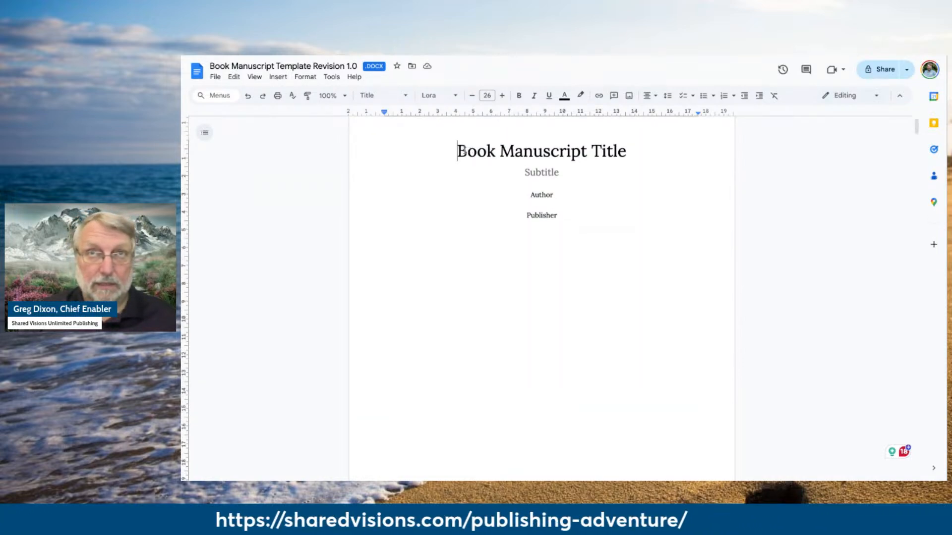
{"action": "left_click_drag", "start_coordinate": [457, 151], "coordinate": [630, 146]}
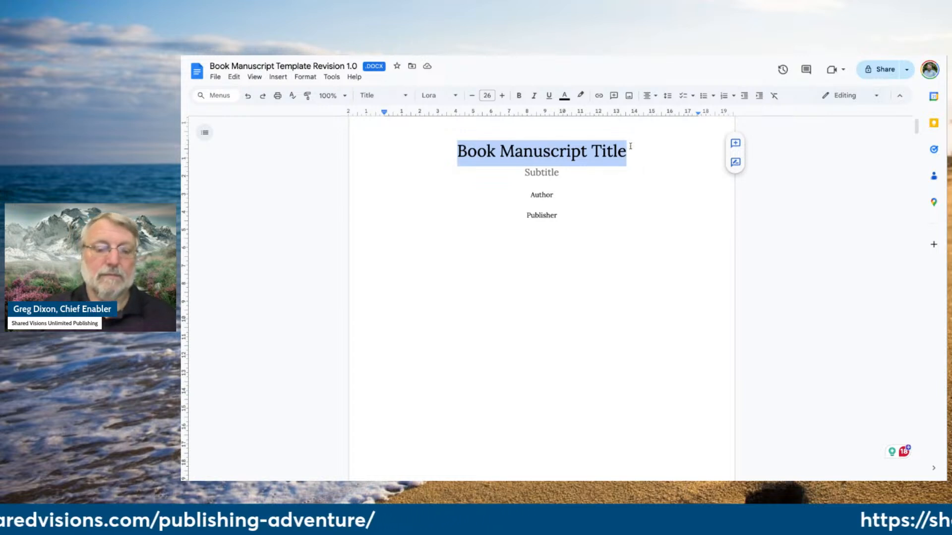
{"action": "type", "text": "All"}
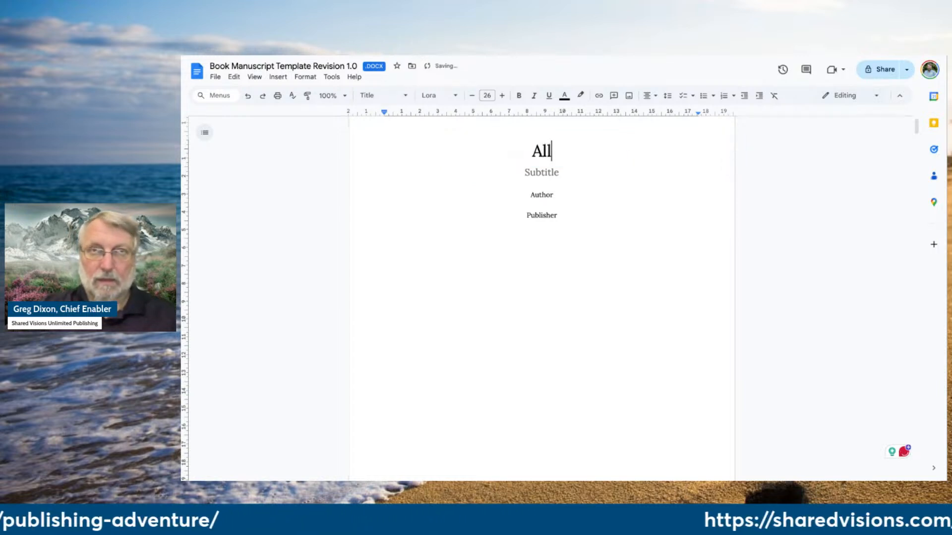
{"action": "type", "text": " My R"}
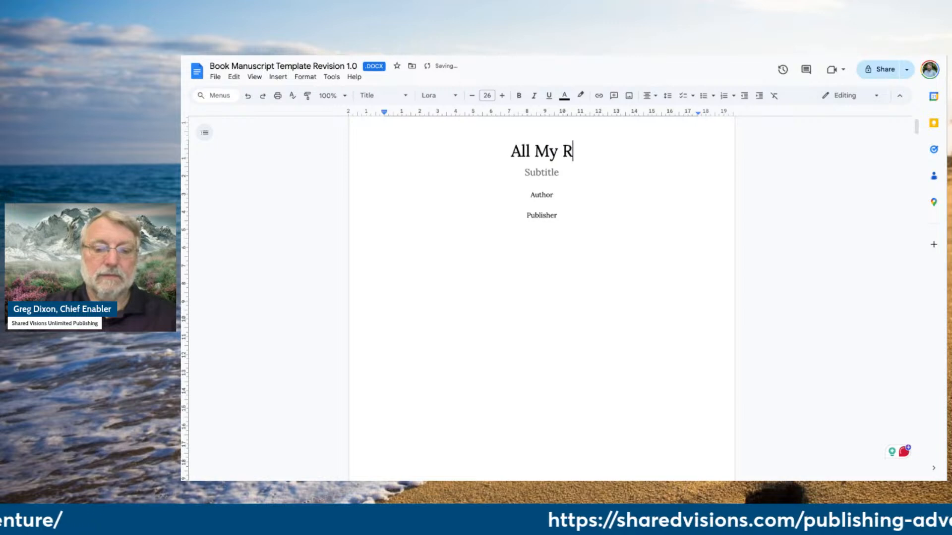
{"action": "type", "text": "elations"}
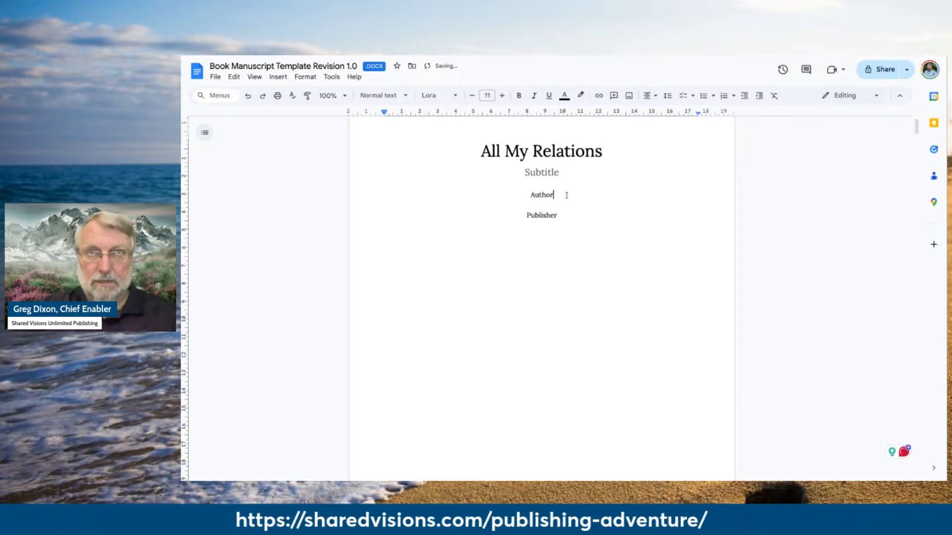
Step: Replace the Author placeholder on the title page with the author's full name
{"action": "left_click_drag", "start_coordinate": [566, 195], "coordinate": [529, 195]}
{"action": "type", "text": "G"}
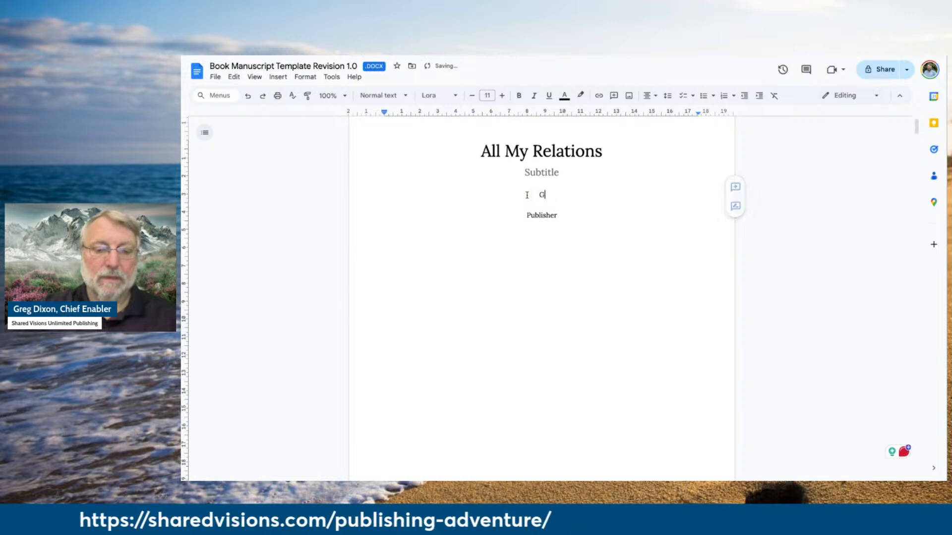
{"action": "type", "text": "re"}
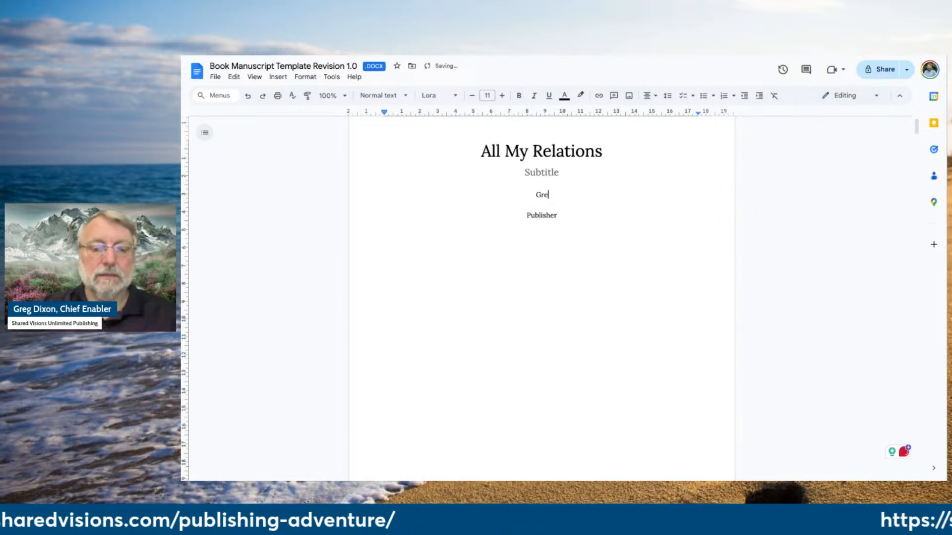
{"action": "type", "text": "g D"}
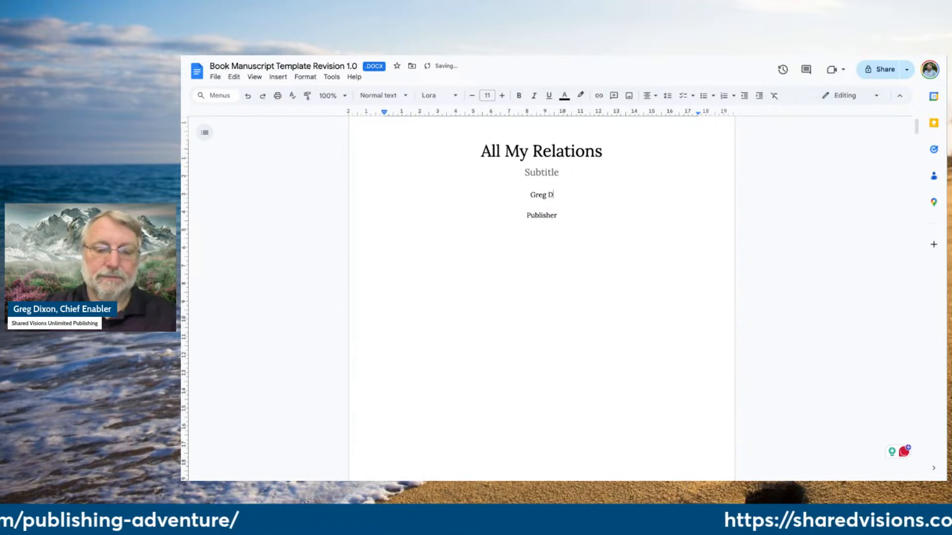
{"action": "type", "text": "ixon"}
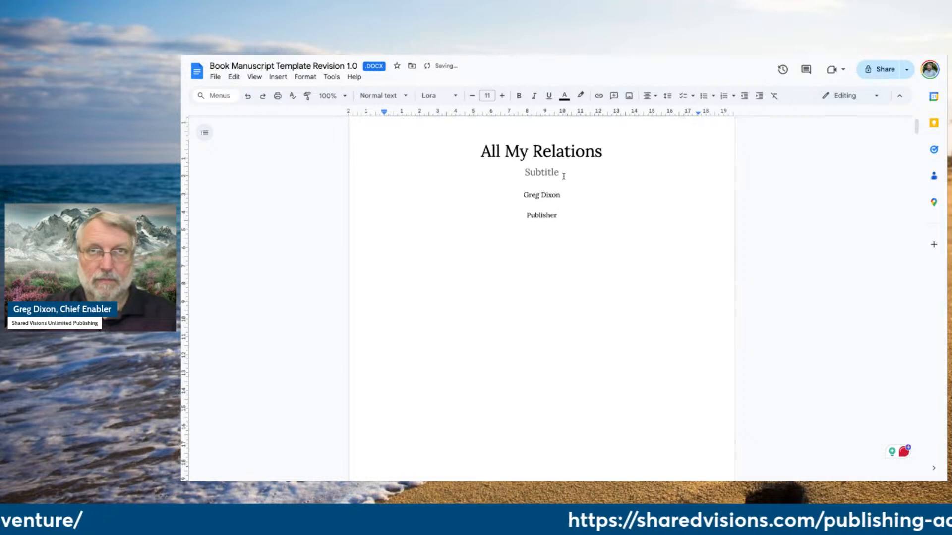
Step: Replace the Publisher placeholder on the title page with "Shared Visions Unlimited"
{"action": "left_click_drag", "start_coordinate": [561, 215], "coordinate": [518, 217]}
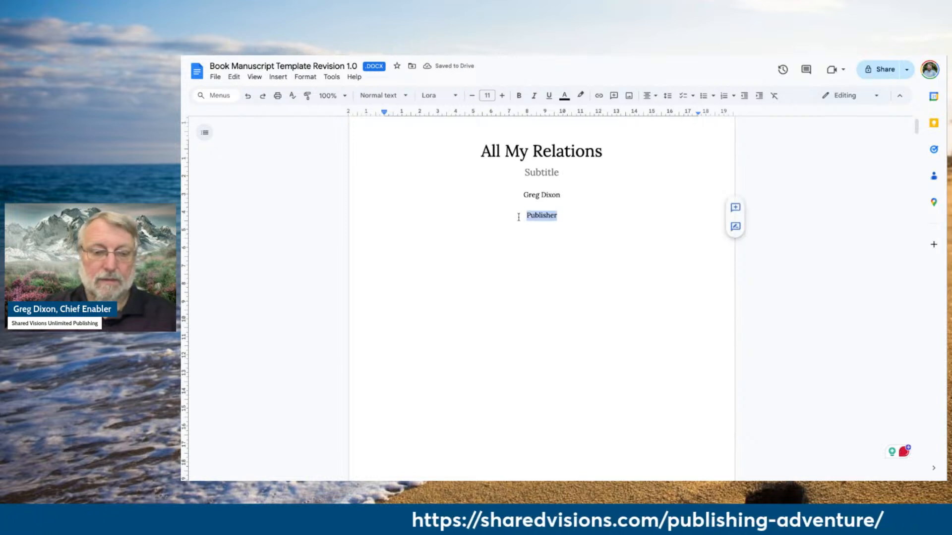
{"action": "type", "text": "Shared "}
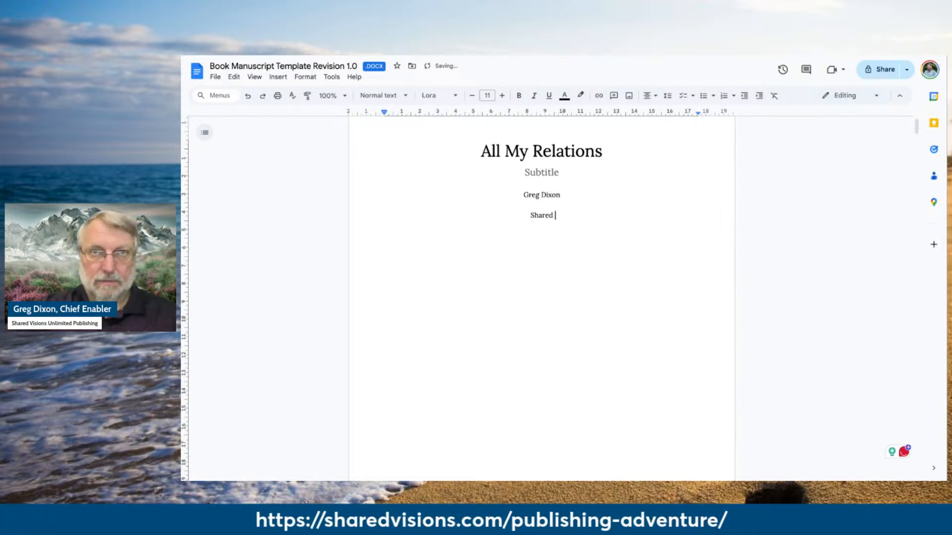
{"action": "type", "text": "Visions"}
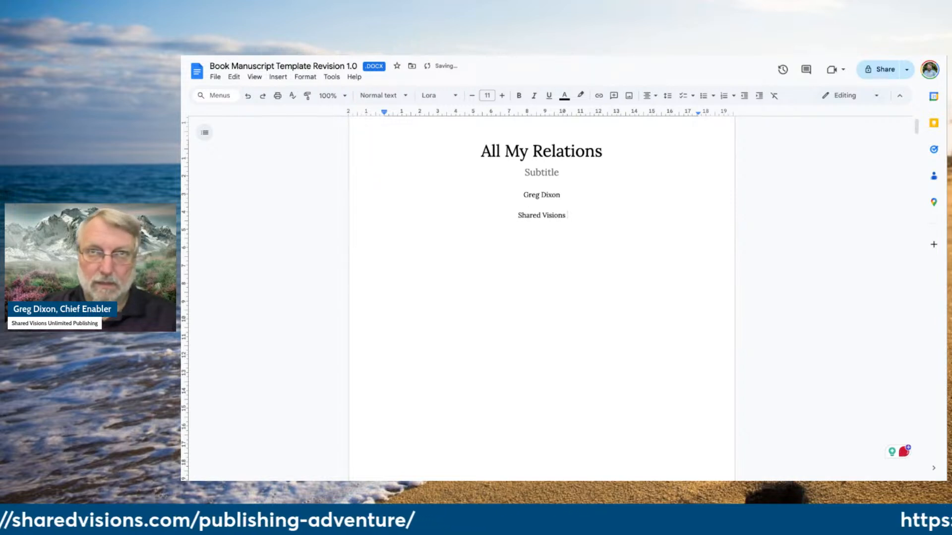
{"action": "type", "text": " Unlited"}
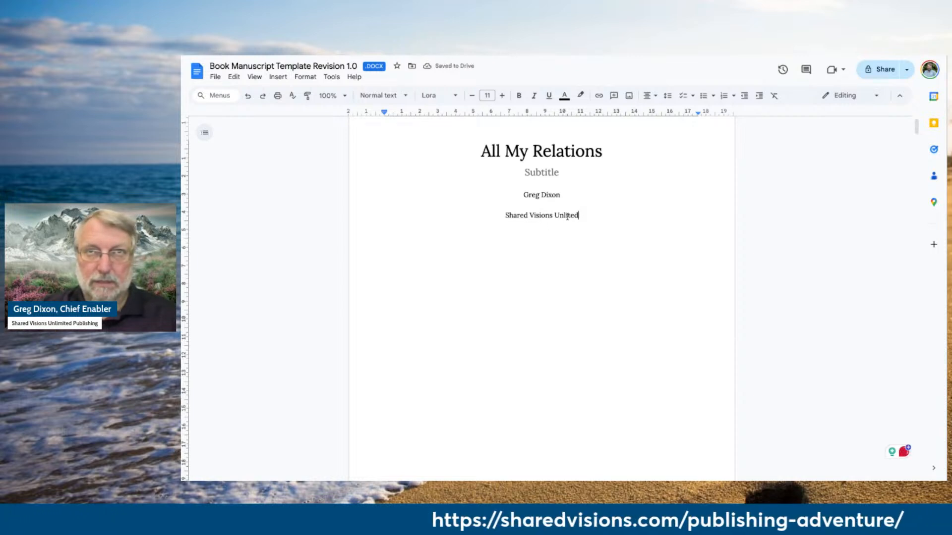
{"action": "type", "text": "mit"}
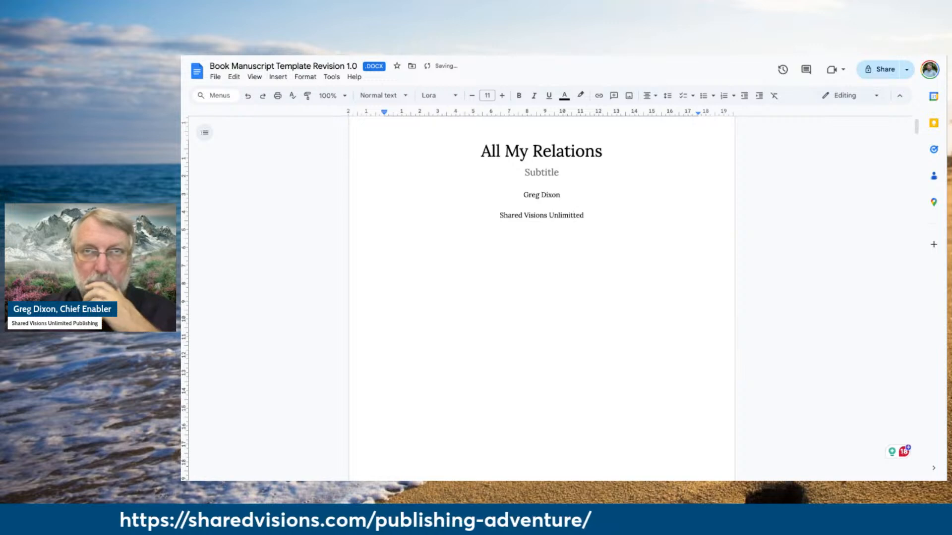
{"action": "key", "text": "BackSpace"}
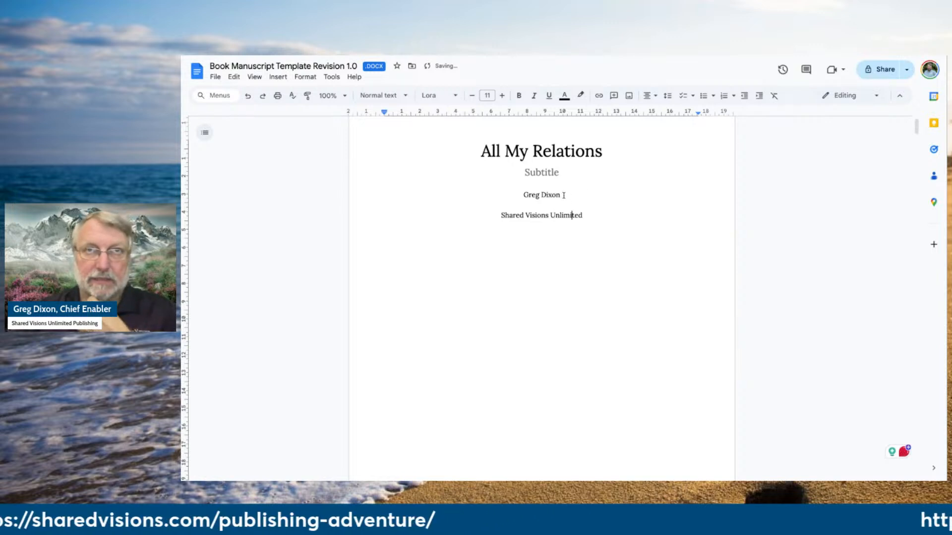
Step: Examine the subtitle placeholder and the "How to Use This Template" section with its list of tips
{"action": "left_click", "coordinate": [561, 171]}
{"action": "left_click_drag", "start_coordinate": [561, 172], "coordinate": [520, 169]}
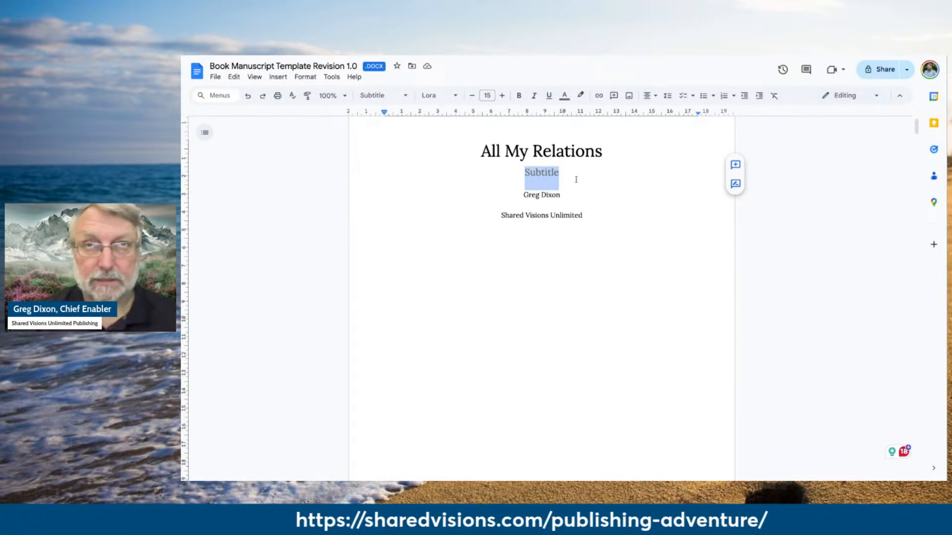
{"action": "scroll", "coordinate": [585, 219], "scroll_direction": "down", "scroll_amount": 6}
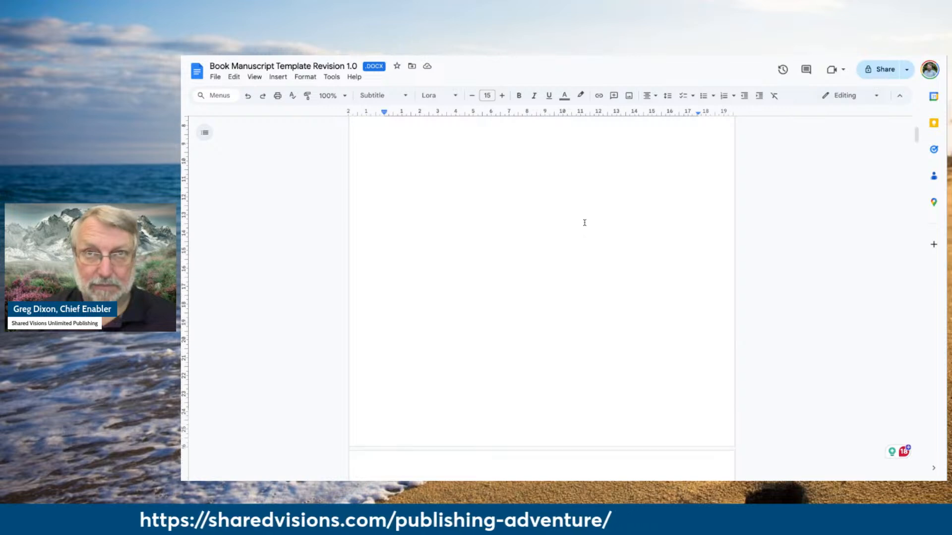
{"action": "scroll", "coordinate": [585, 220], "scroll_direction": "down", "scroll_amount": 5}
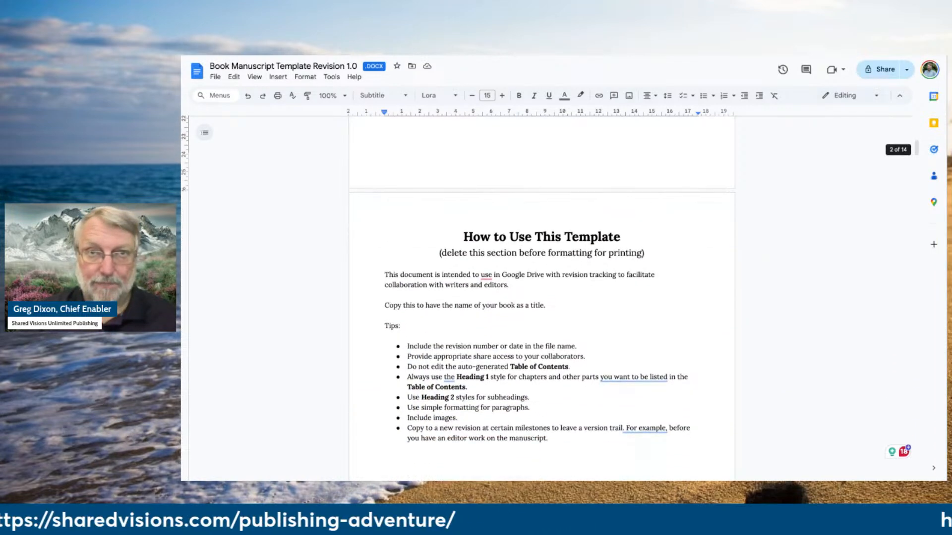
{"action": "scroll", "coordinate": [585, 219], "scroll_direction": "down", "scroll_amount": 2}
{"action": "scroll", "coordinate": [585, 219], "scroll_direction": "up", "scroll_amount": 2}
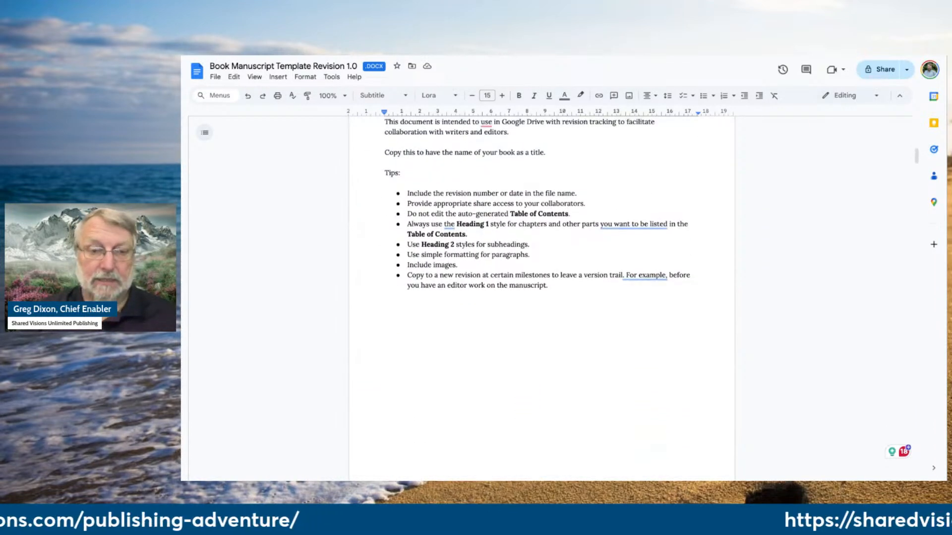
{"action": "scroll", "coordinate": [536, 209], "scroll_direction": "up", "scroll_amount": 2}
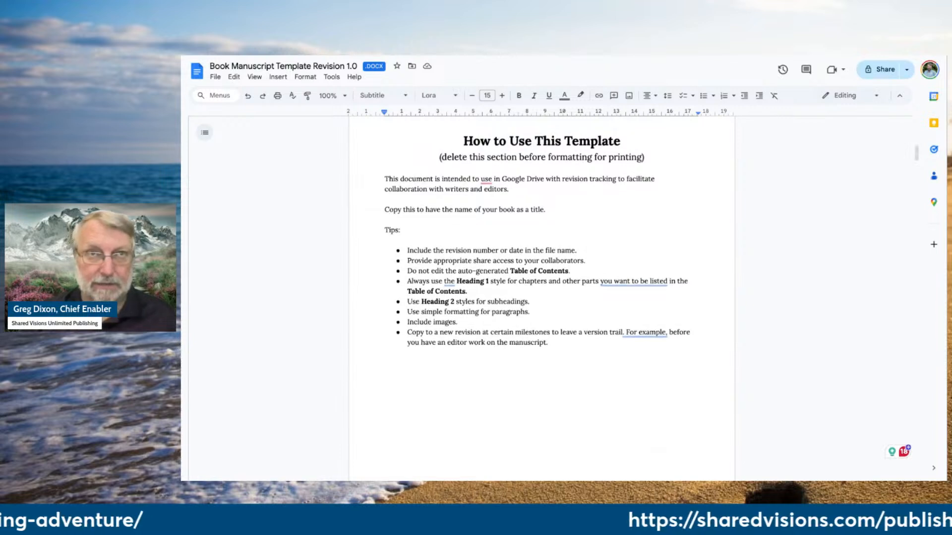
Step: Examine the template's Copyright page, table of contents, and the Foreword, Preface and Introduction sections
{"action": "scroll", "coordinate": [541, 298], "scroll_direction": "down", "scroll_amount": 8}
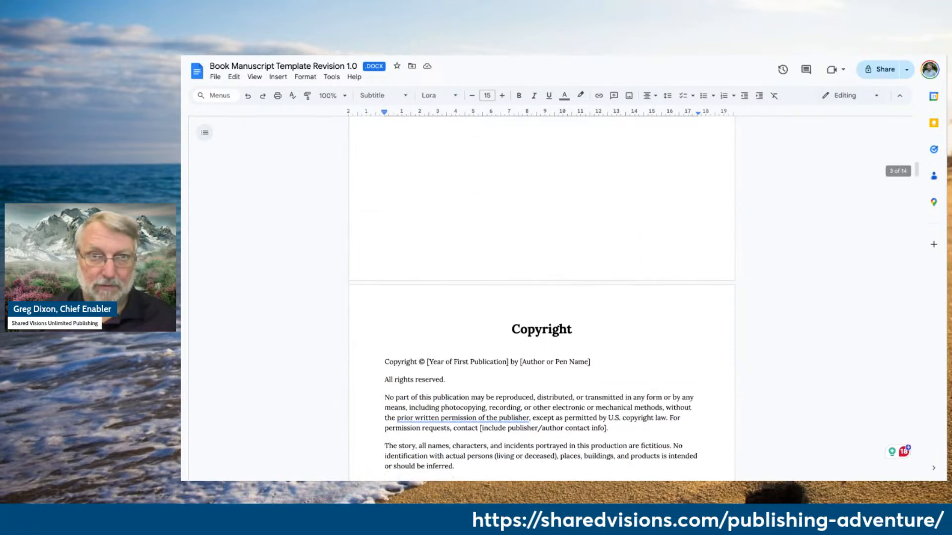
{"action": "scroll", "coordinate": [541, 297], "scroll_direction": "down", "scroll_amount": 6}
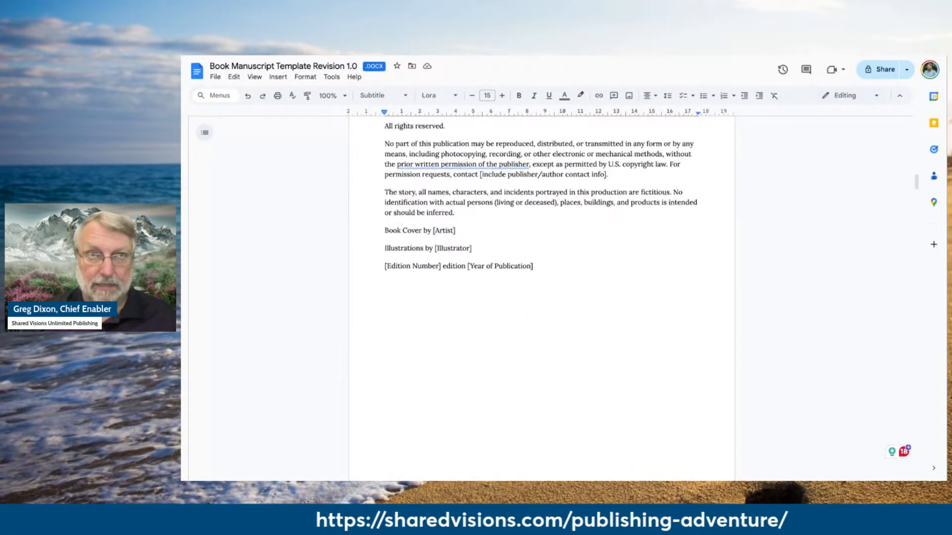
{"action": "scroll", "coordinate": [541, 297], "scroll_direction": "up", "scroll_amount": 6}
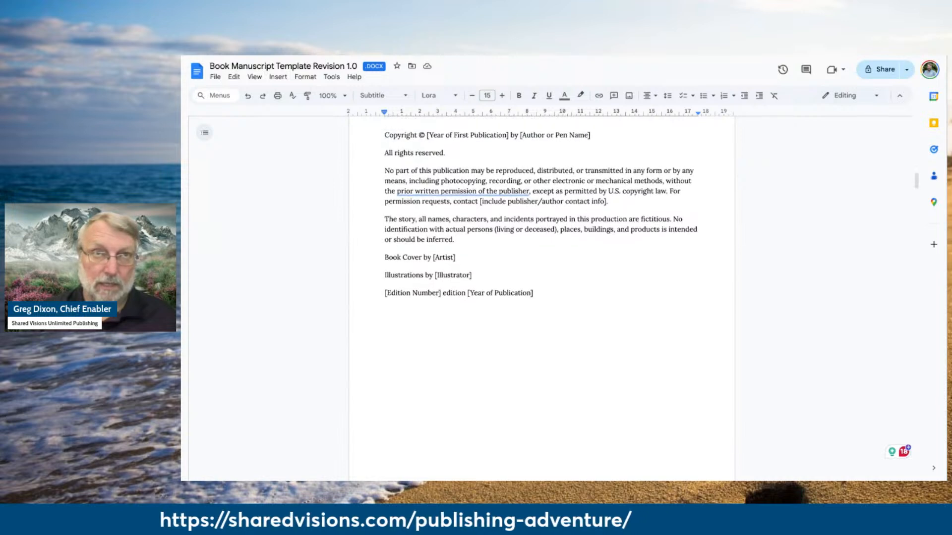
{"action": "scroll", "coordinate": [511, 366], "scroll_direction": "up", "scroll_amount": 1}
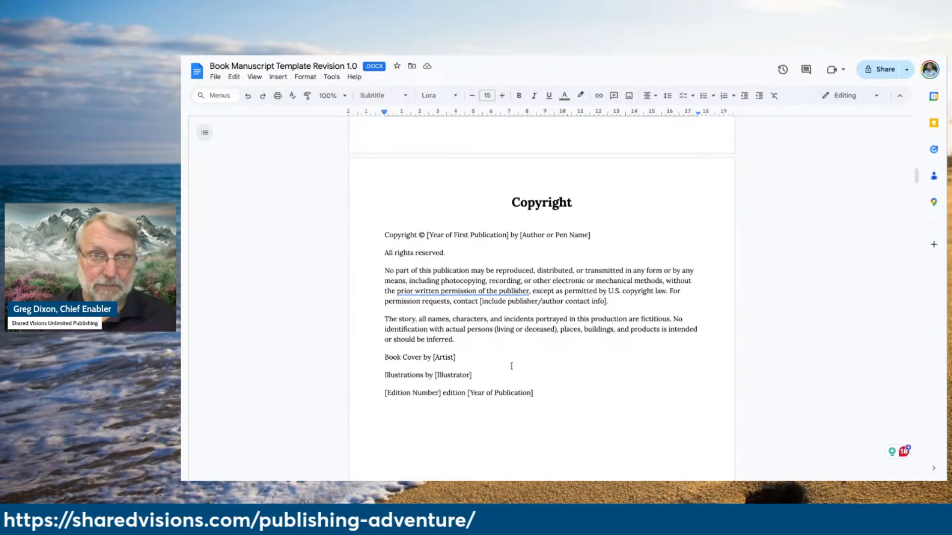
{"action": "scroll", "coordinate": [512, 366], "scroll_direction": "down", "scroll_amount": 10}
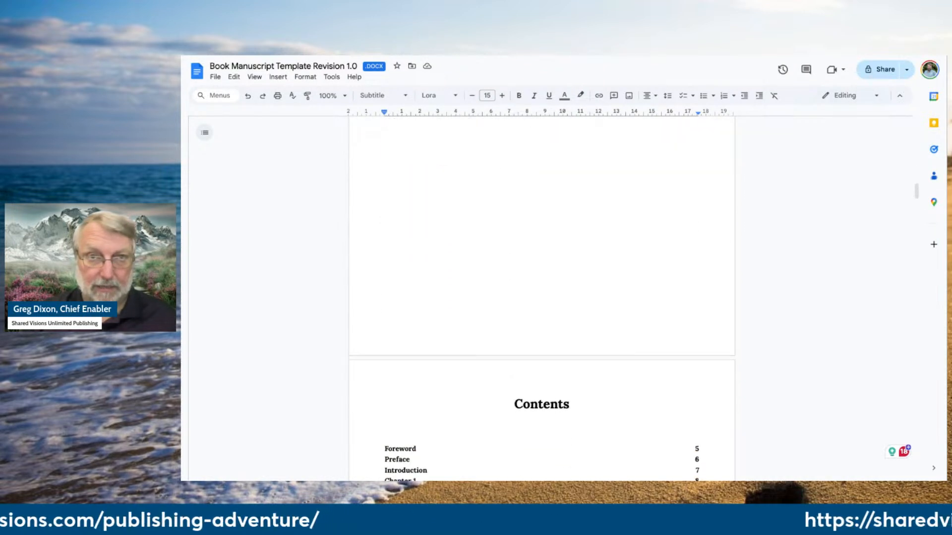
{"action": "scroll", "coordinate": [490, 302], "scroll_direction": "down", "scroll_amount": 4}
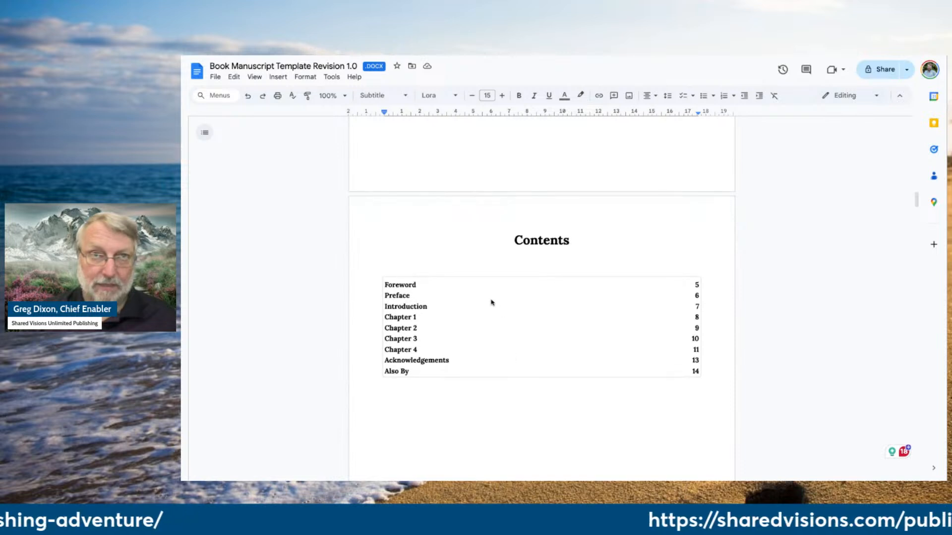
{"action": "scroll", "coordinate": [491, 302], "scroll_direction": "down", "scroll_amount": 7}
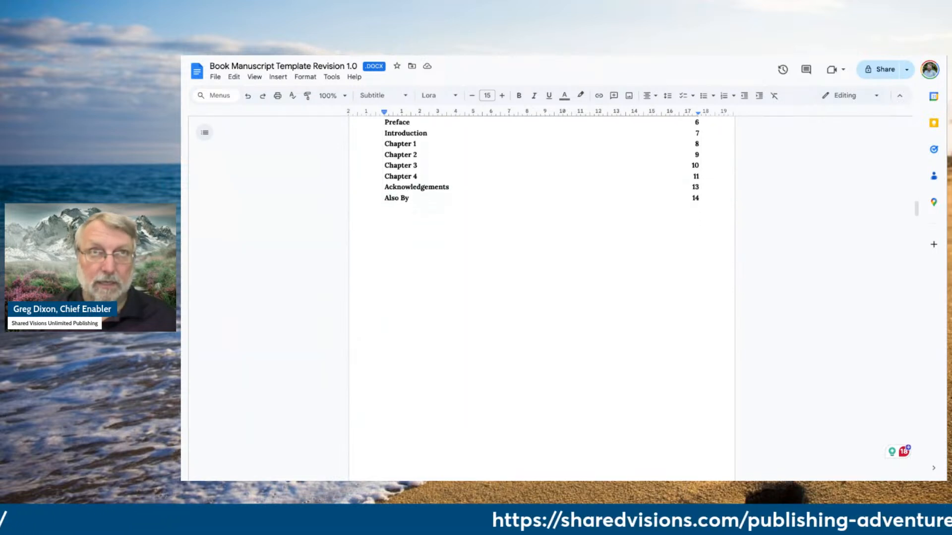
{"action": "scroll", "coordinate": [540, 169], "scroll_direction": "down", "scroll_amount": 1}
{"action": "scroll", "coordinate": [540, 168], "scroll_direction": "up", "scroll_amount": 2}
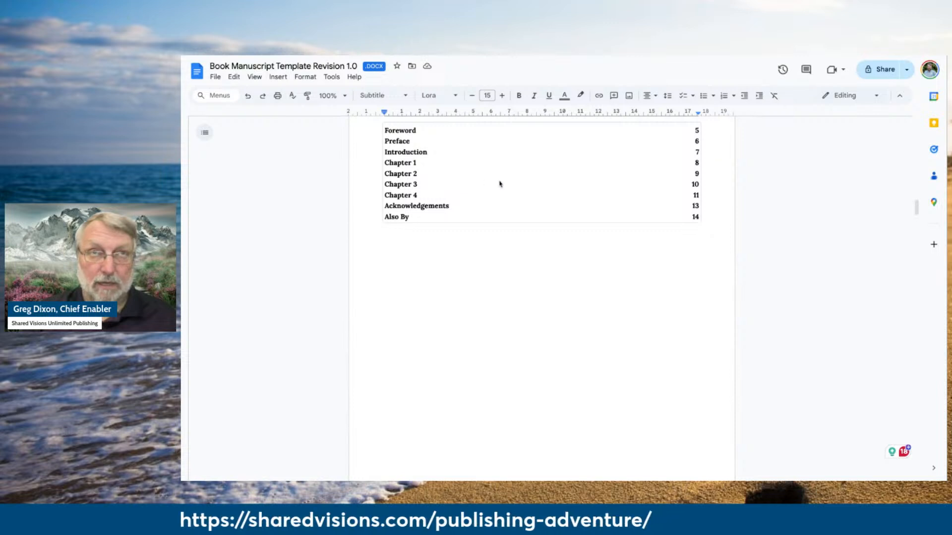
{"action": "scroll", "coordinate": [507, 210], "scroll_direction": "down", "scroll_amount": 8}
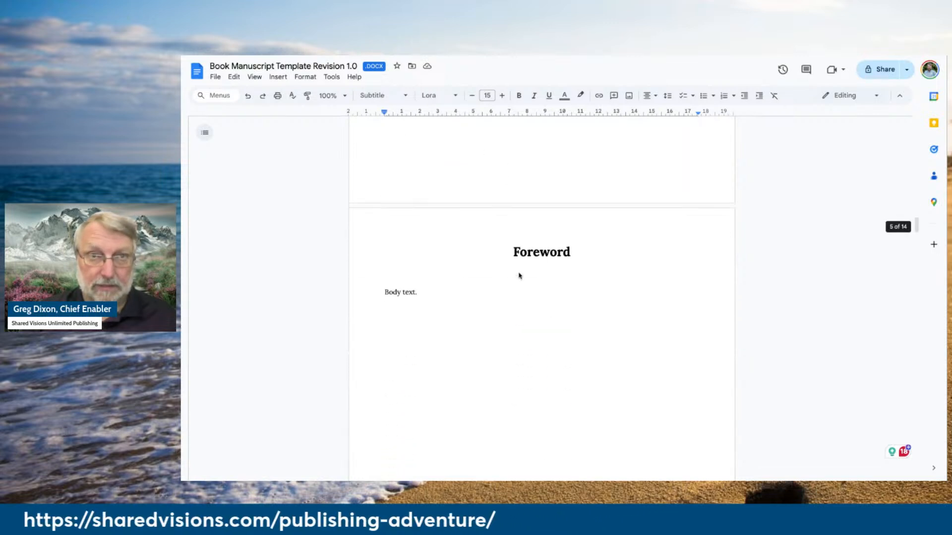
{"action": "scroll", "coordinate": [519, 276], "scroll_direction": "down", "scroll_amount": 9}
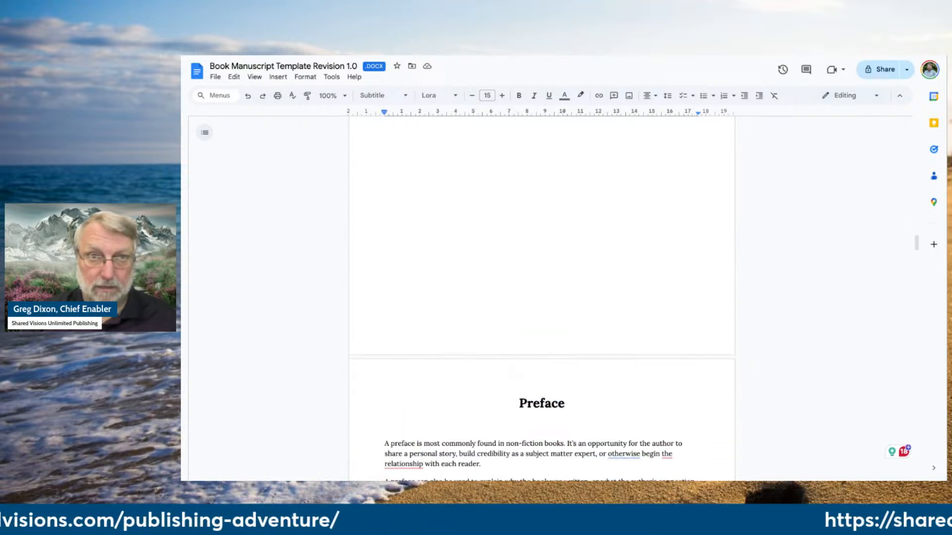
{"action": "scroll", "coordinate": [542, 297], "scroll_direction": "down", "scroll_amount": 8}
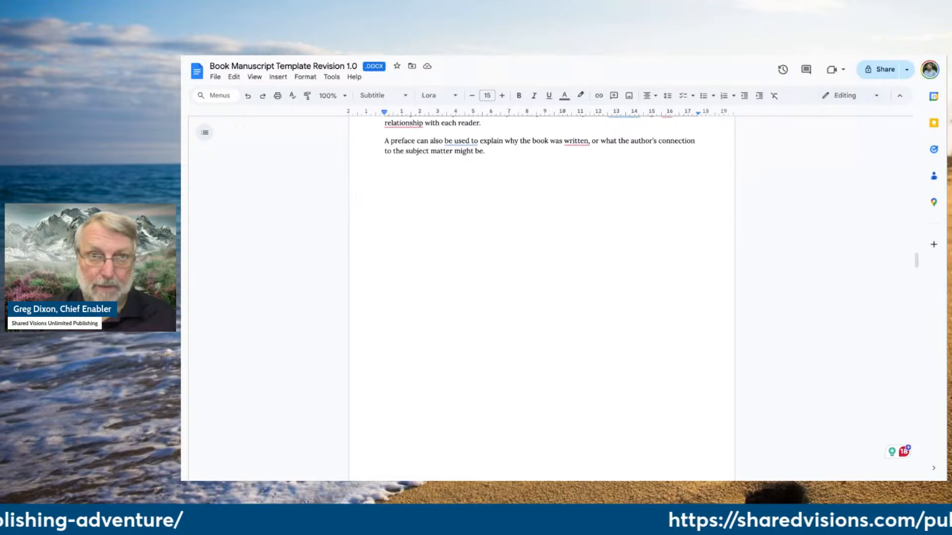
{"action": "scroll", "coordinate": [542, 298], "scroll_direction": "down", "scroll_amount": 8}
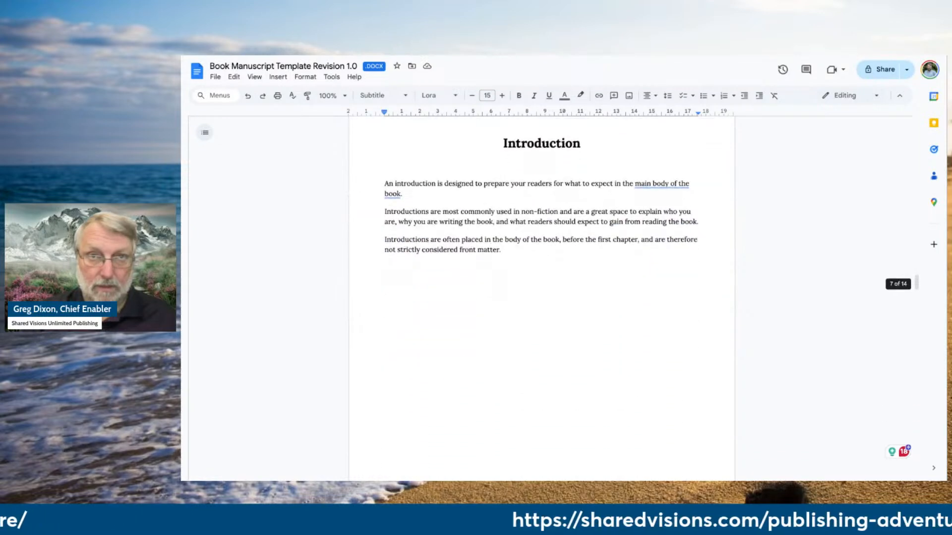
Step: Replace the "Chapter 1" heading with the chapter title "The Unity Wheel"
{"action": "scroll", "coordinate": [567, 211], "scroll_direction": "down", "scroll_amount": 6}
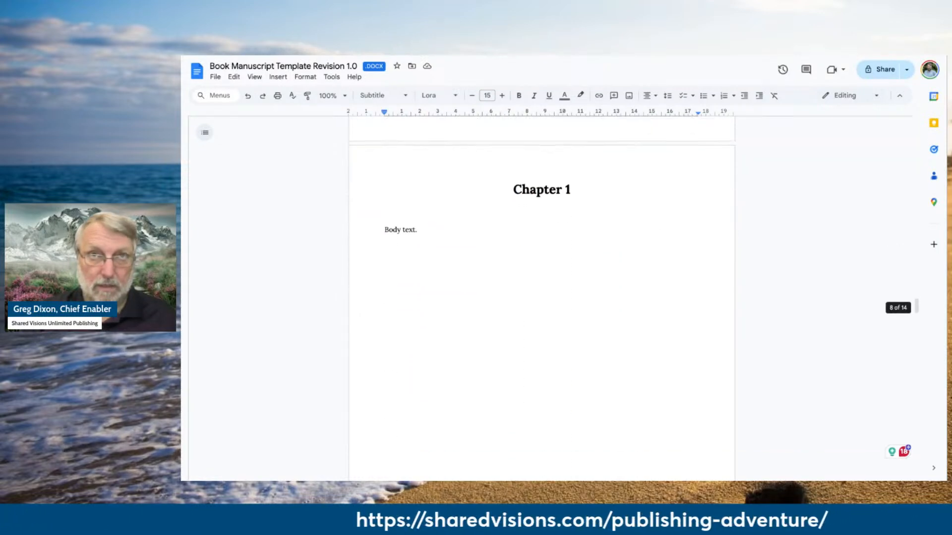
{"action": "left_click", "coordinate": [574, 194]}
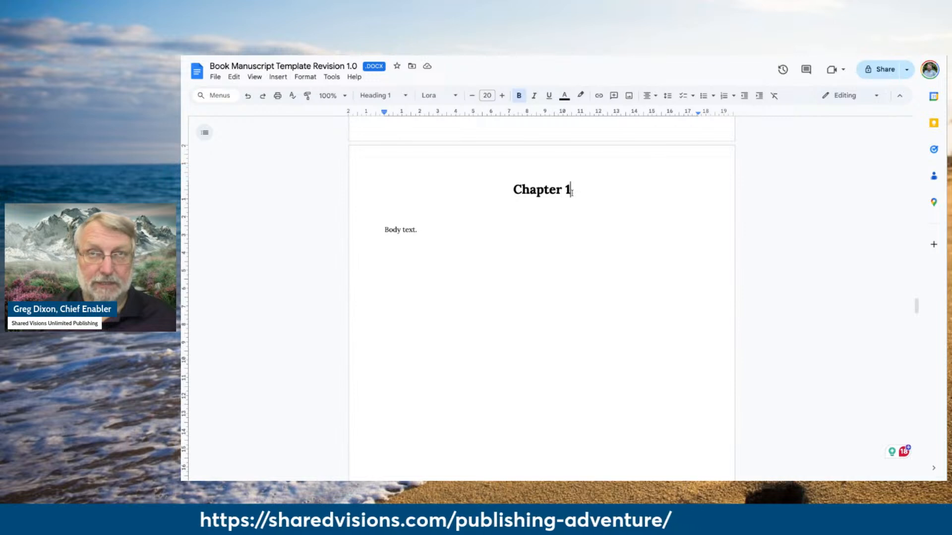
{"action": "left_click_drag", "start_coordinate": [571, 193], "coordinate": [507, 190]}
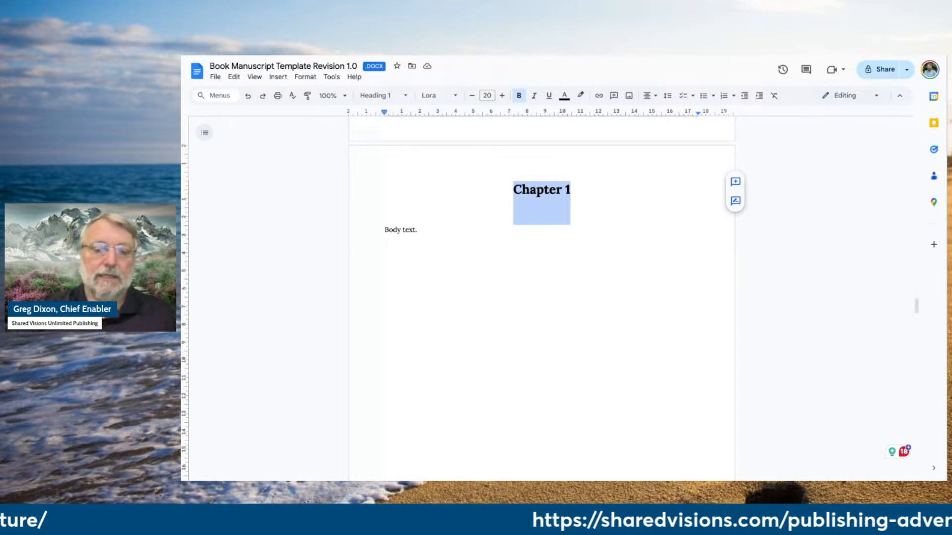
{"action": "type", "text": "The Un"}
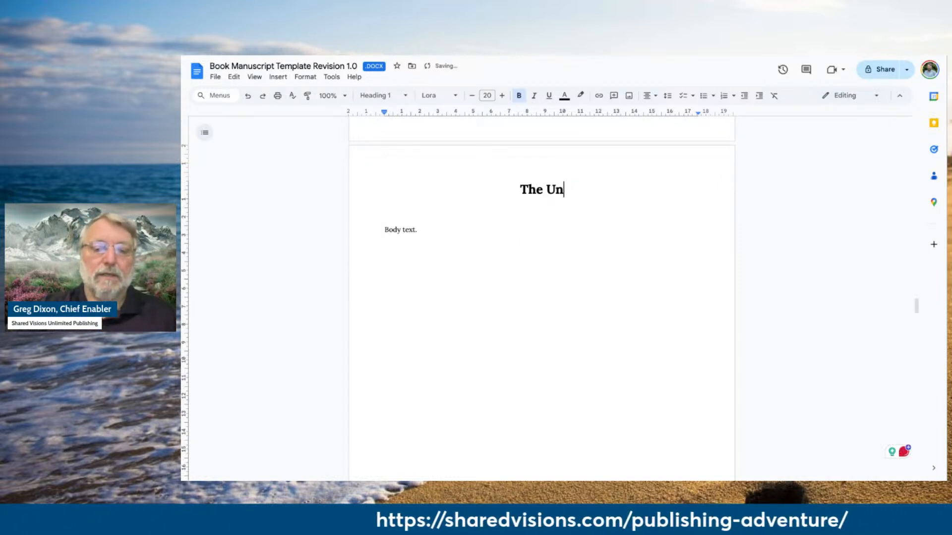
{"action": "type", "text": "ti"}
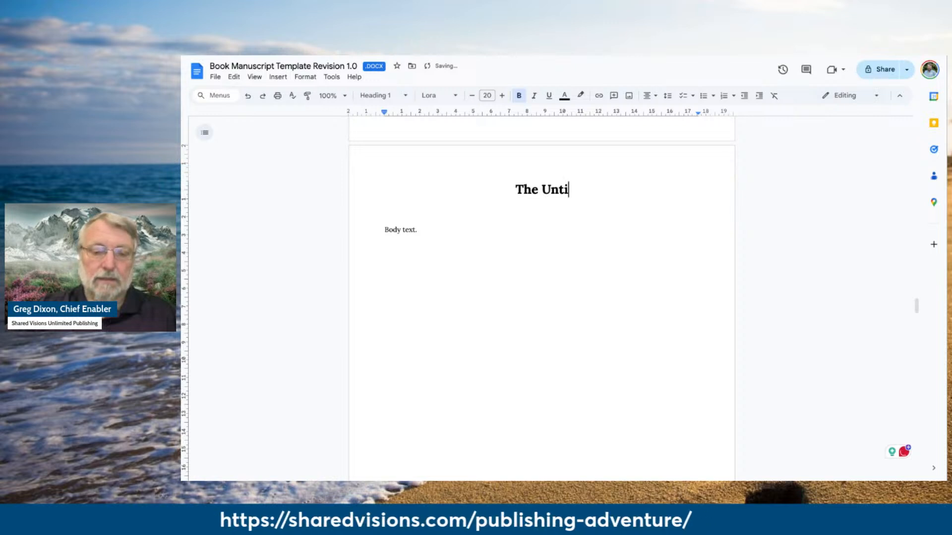
{"action": "key", "text": "BackSpace"}
{"action": "key", "text": "BackSpace"}
{"action": "type", "text": "ity "}
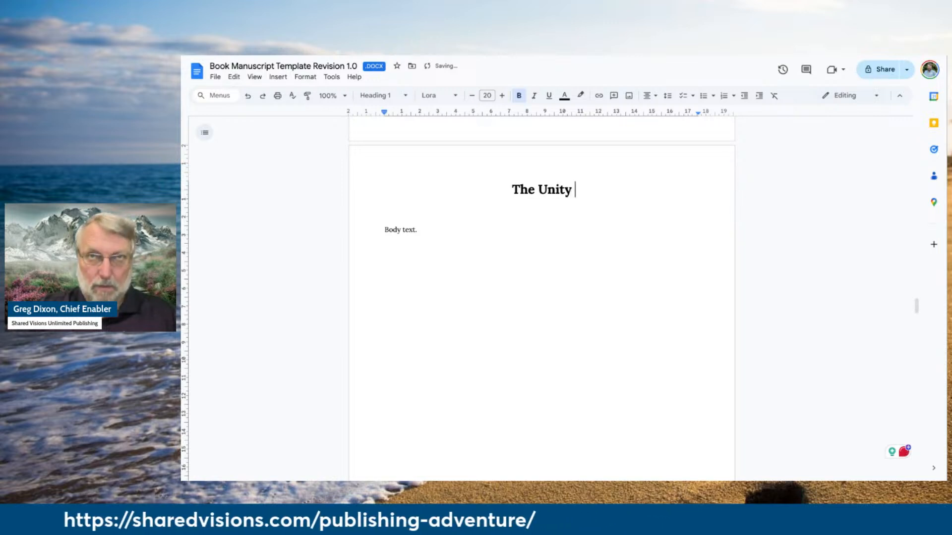
{"action": "type", "text": "Wheel"}
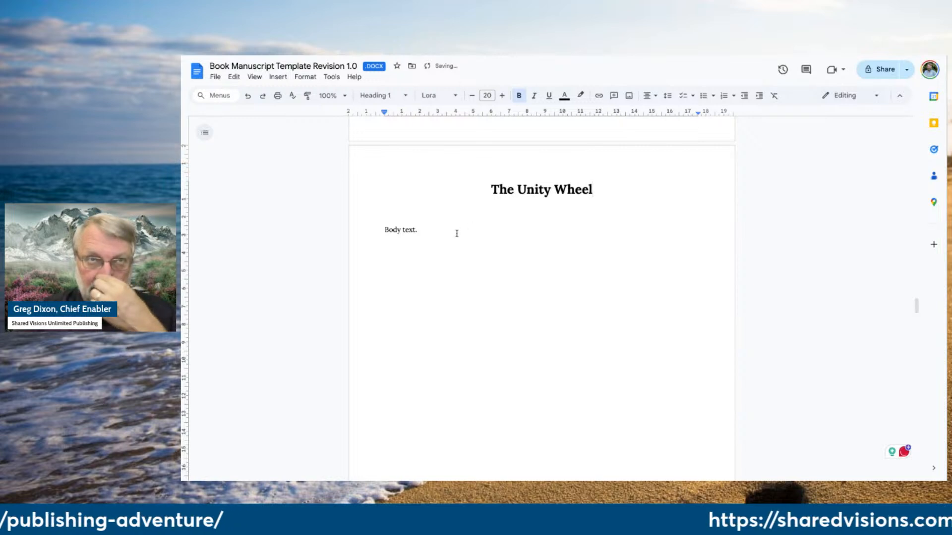
Step: Update the table of contents on the Contents page so it picks up the renamed chapter heading
{"action": "scroll", "coordinate": [429, 237], "scroll_direction": "up", "scroll_amount": 1}
{"action": "scroll", "coordinate": [428, 237], "scroll_direction": "up", "scroll_amount": 15}
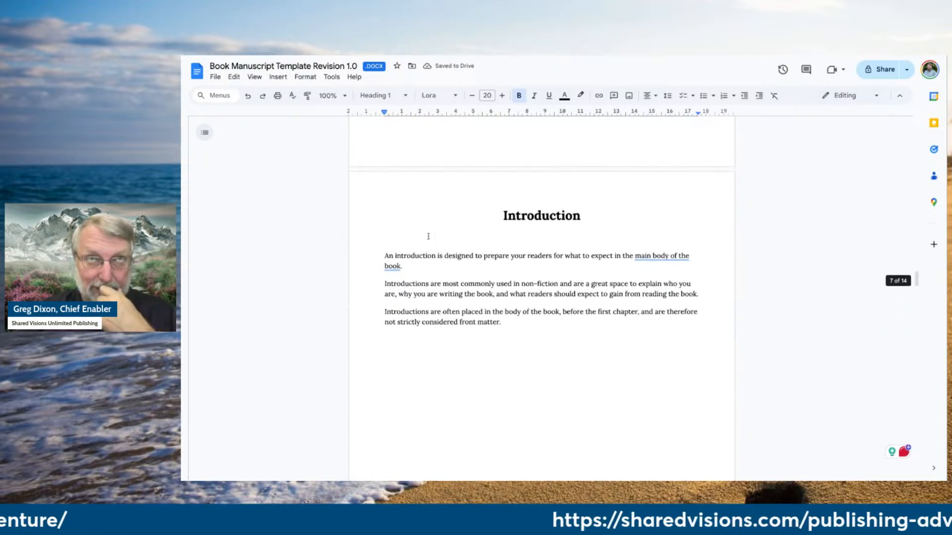
{"action": "scroll", "coordinate": [541, 297], "scroll_direction": "up", "scroll_amount": 10}
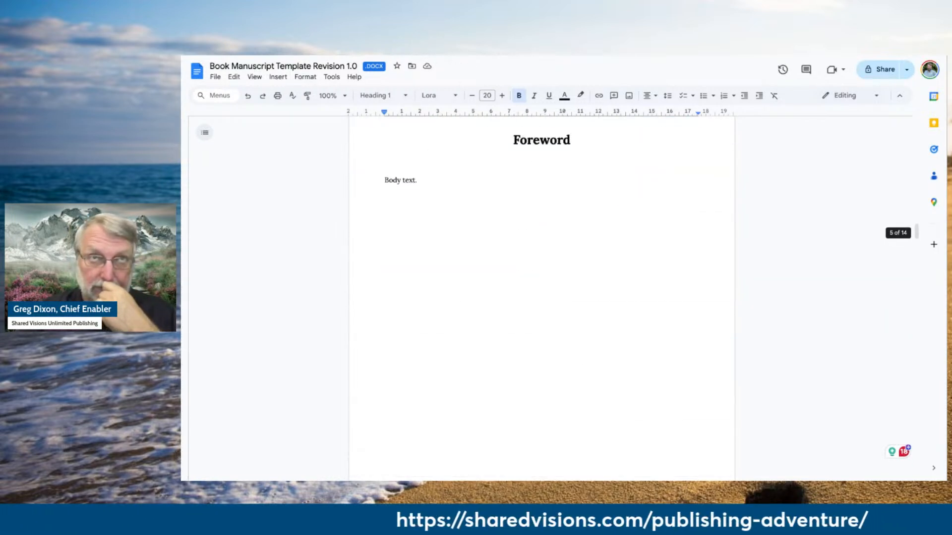
{"action": "scroll", "coordinate": [413, 240], "scroll_direction": "up", "scroll_amount": 13}
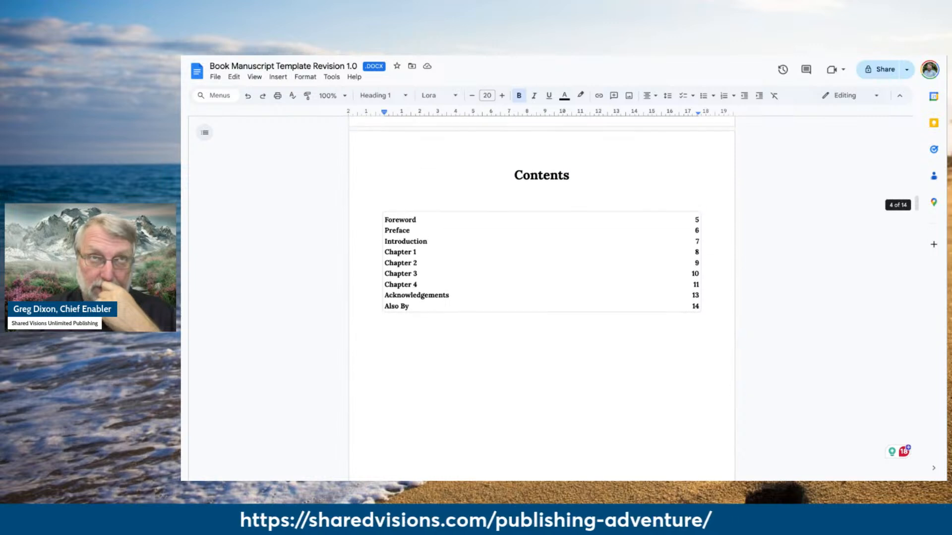
{"action": "left_click", "coordinate": [413, 241]}
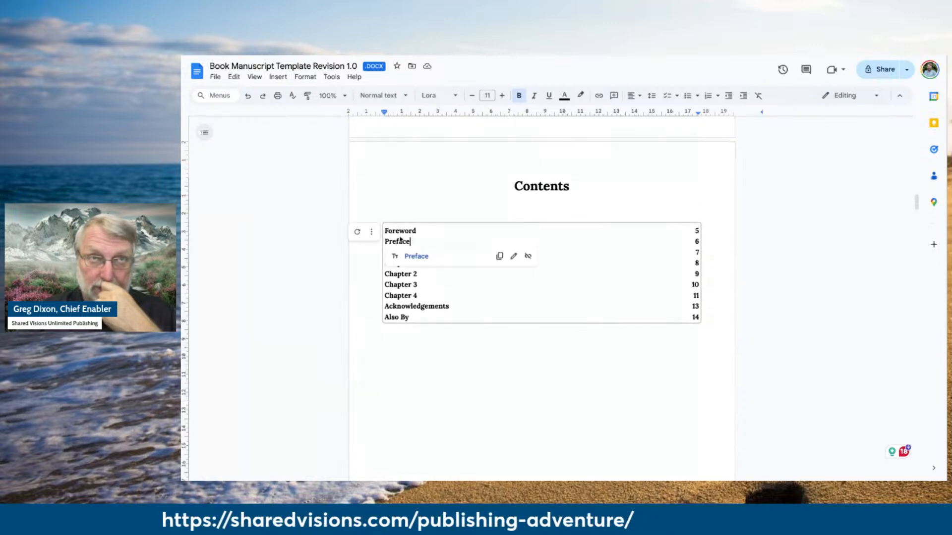
{"action": "left_click", "coordinate": [357, 232]}
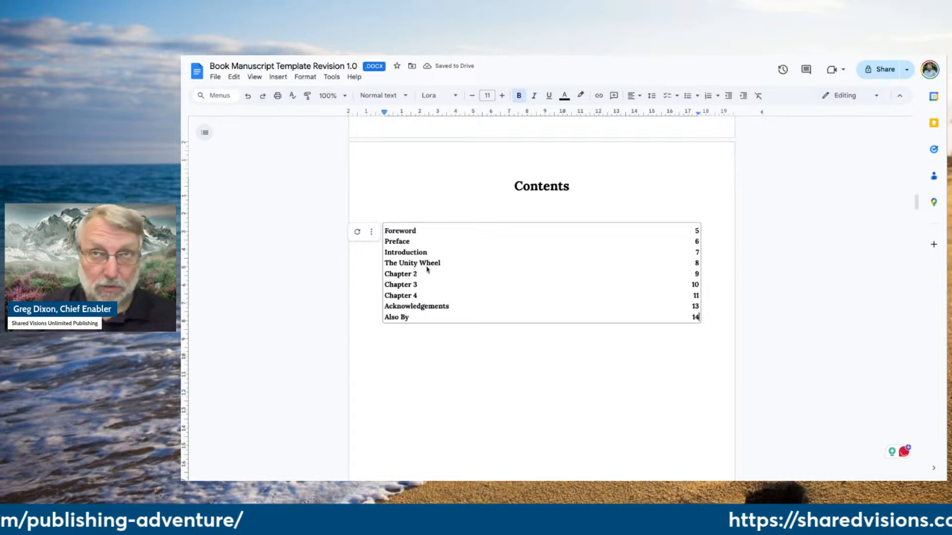
{"action": "scroll", "coordinate": [429, 270], "scroll_direction": "down", "scroll_amount": 1}
{"action": "scroll", "coordinate": [428, 269], "scroll_direction": "up", "scroll_amount": 1}
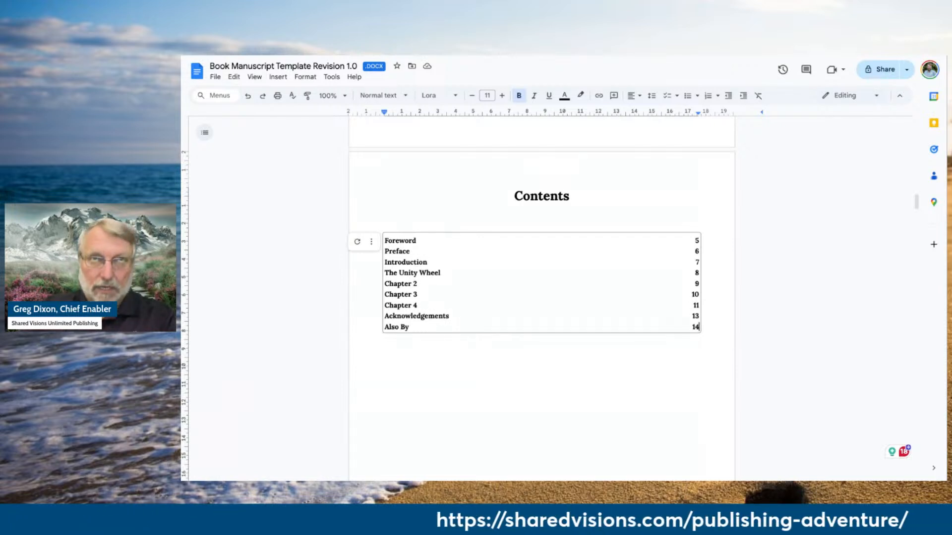
Step: Review the pages from the Foreword through the Introduction to the body text placeholder under "The Unity Wheel"
{"action": "scroll", "coordinate": [473, 320], "scroll_direction": "down", "scroll_amount": 1}
{"action": "scroll", "coordinate": [476, 327], "scroll_direction": "down", "scroll_amount": 10}
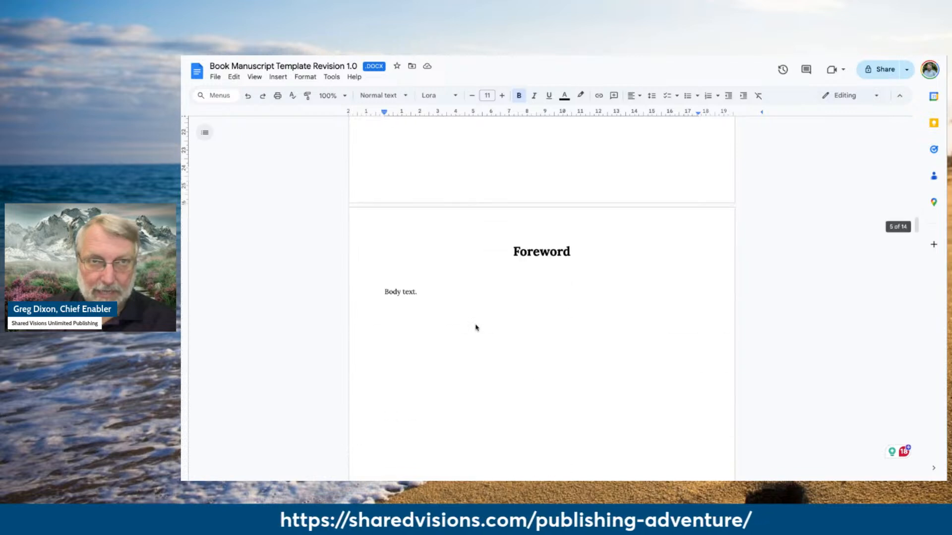
{"action": "scroll", "coordinate": [431, 237], "scroll_direction": "up", "scroll_amount": 2}
{"action": "scroll", "coordinate": [431, 237], "scroll_direction": "down", "scroll_amount": 1}
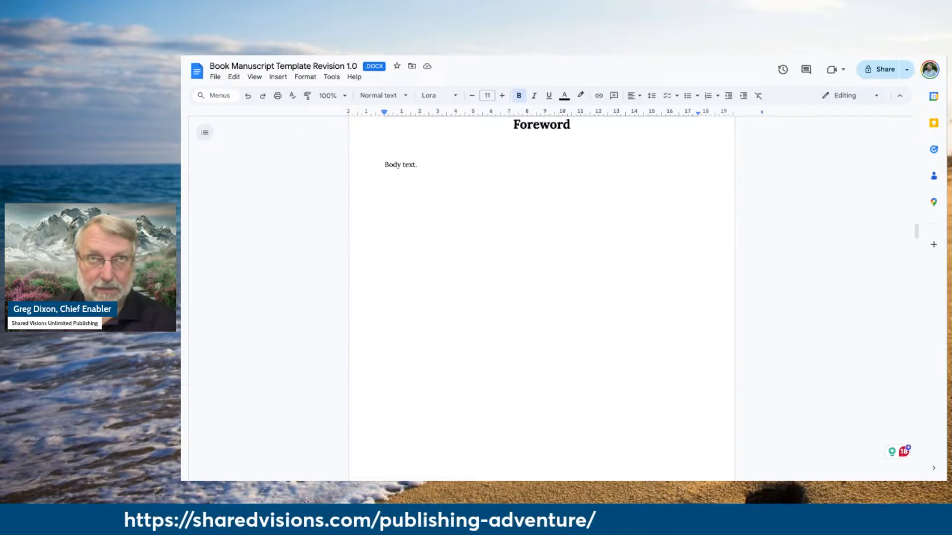
{"action": "scroll", "coordinate": [432, 238], "scroll_direction": "up", "scroll_amount": 1}
{"action": "scroll", "coordinate": [431, 232], "scroll_direction": "down", "scroll_amount": 8}
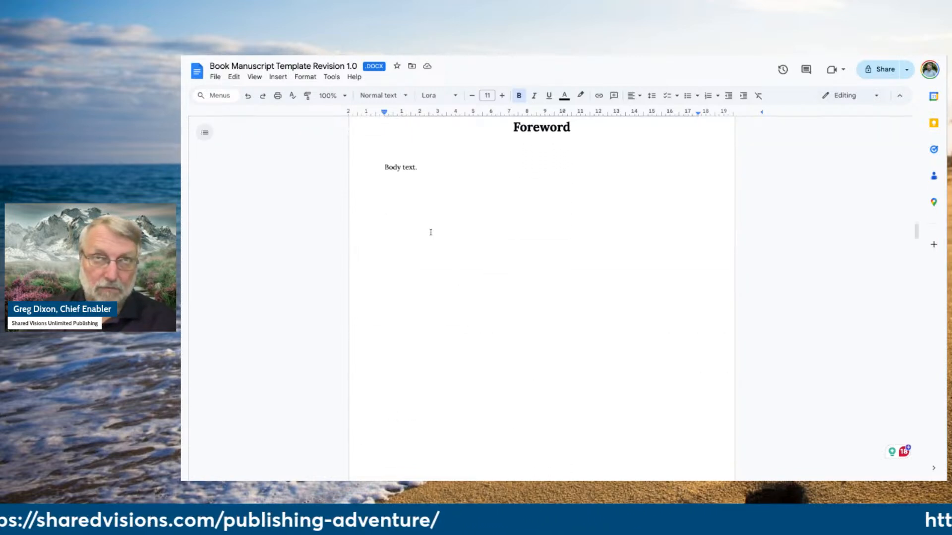
{"action": "scroll", "coordinate": [542, 298], "scroll_direction": "down", "scroll_amount": 10}
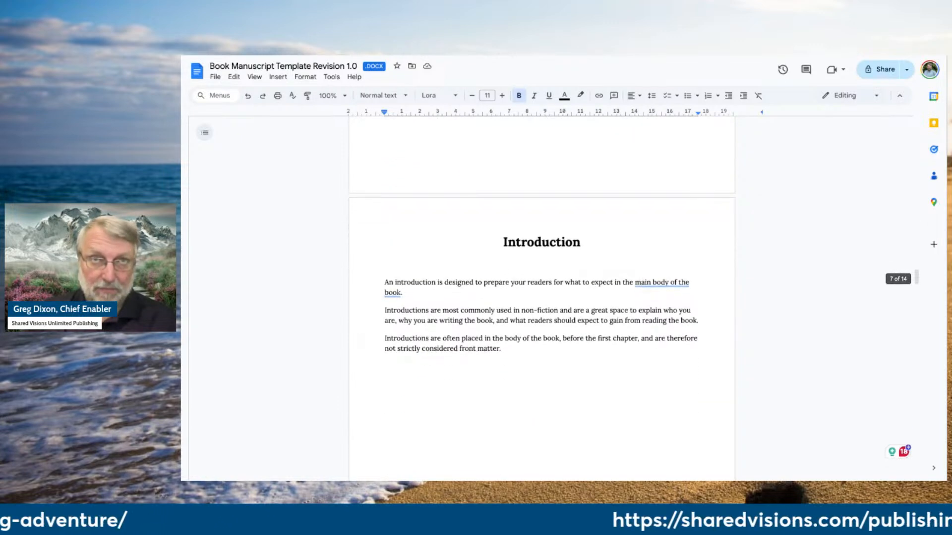
{"action": "scroll", "coordinate": [506, 348], "scroll_direction": "down", "scroll_amount": 9}
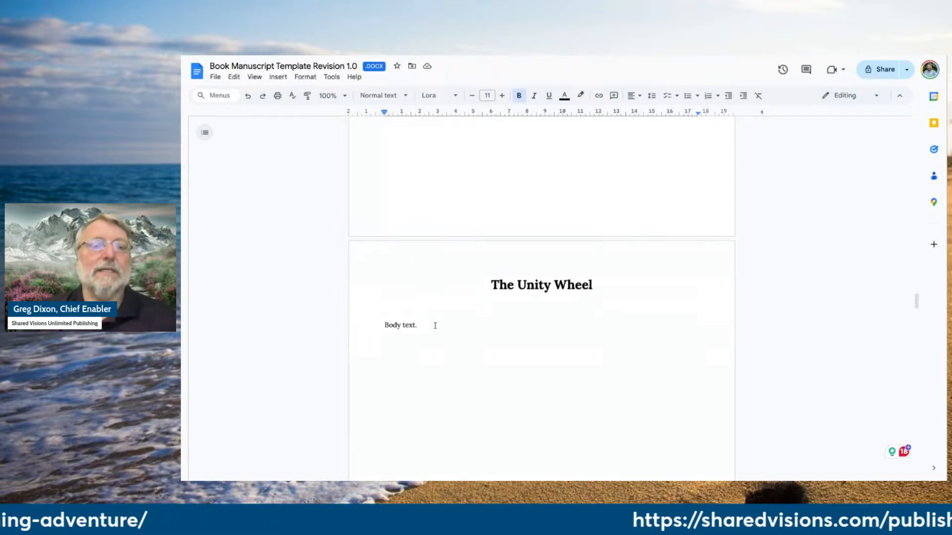
{"action": "scroll", "coordinate": [541, 298], "scroll_direction": "down", "scroll_amount": 2}
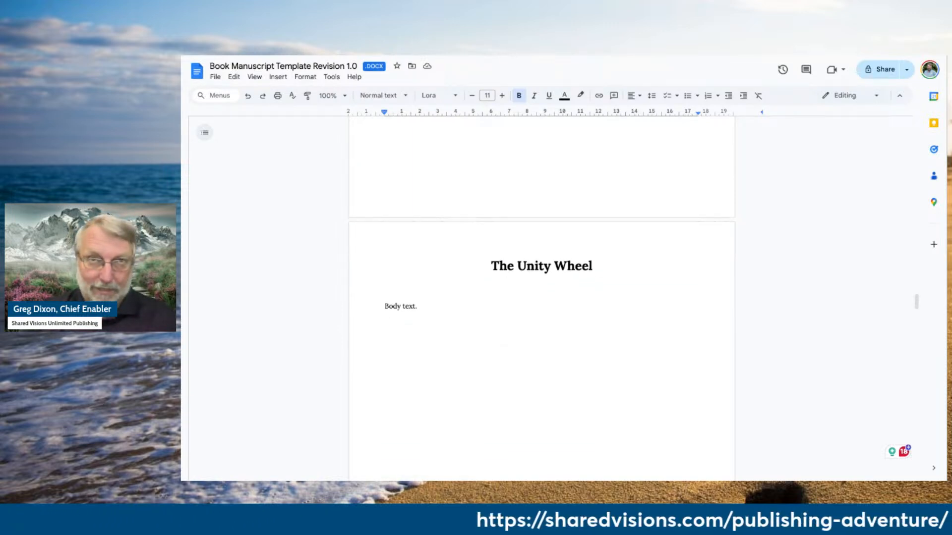
{"action": "scroll", "coordinate": [542, 298], "scroll_direction": "down", "scroll_amount": 2}
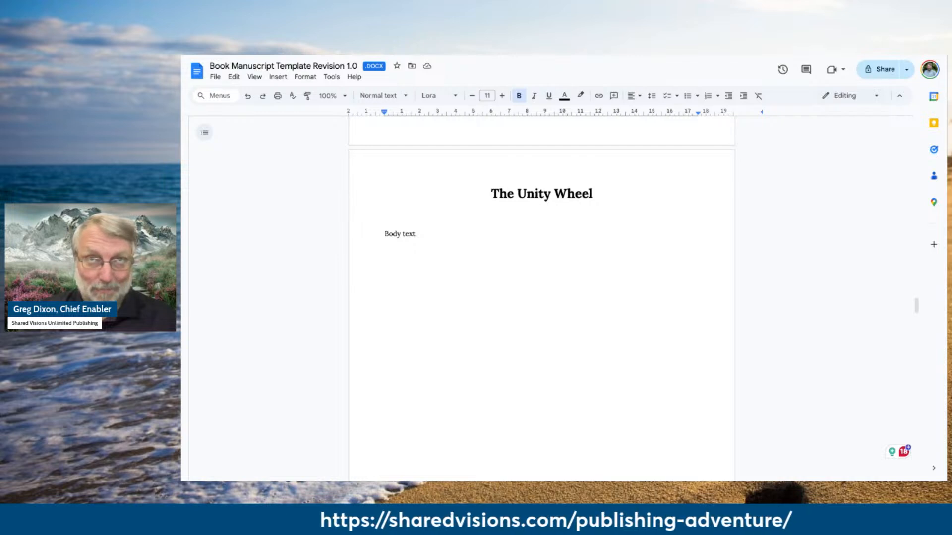
{"action": "scroll", "coordinate": [542, 298], "scroll_direction": "down", "scroll_amount": 1}
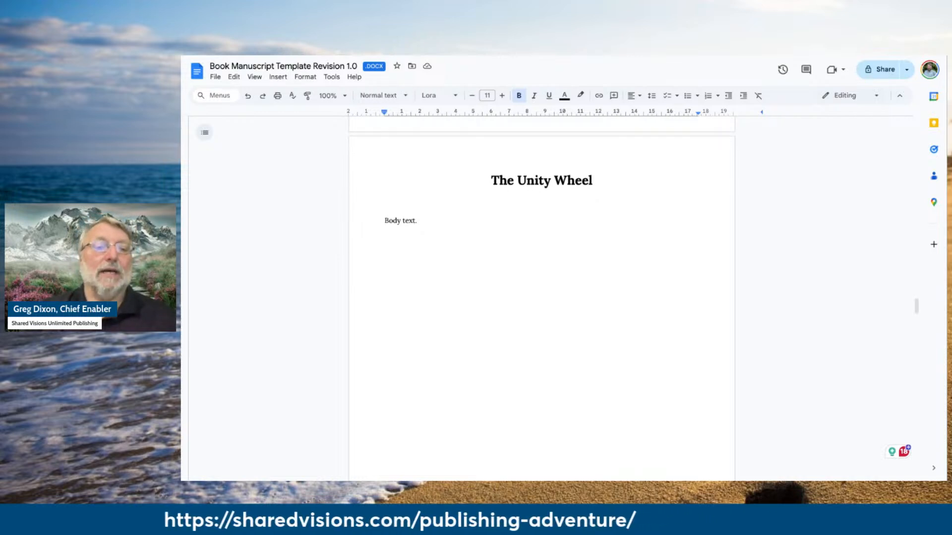
{"action": "scroll", "coordinate": [542, 298], "scroll_direction": "up", "scroll_amount": 3}
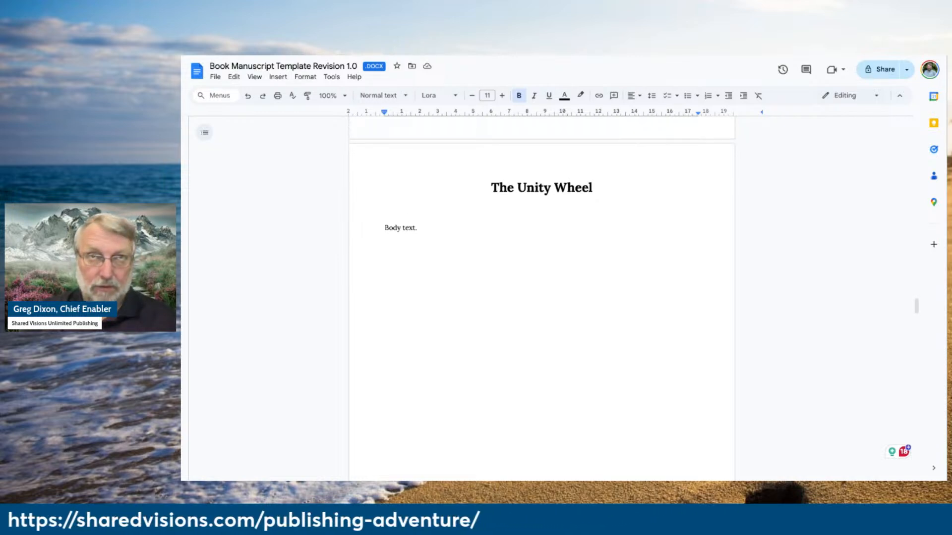
{"action": "scroll", "coordinate": [541, 298], "scroll_direction": "up", "scroll_amount": 1}
{"action": "scroll", "coordinate": [541, 298], "scroll_direction": "down", "scroll_amount": 2}
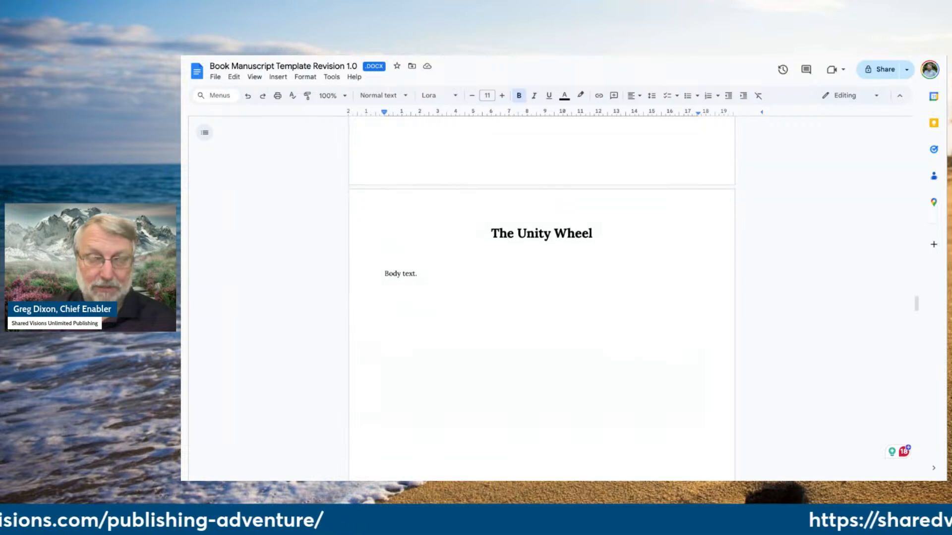
Step: Review the manuscript template's Chapter 2 page with its heading and body text placeholder
{"action": "scroll", "coordinate": [541, 298], "scroll_direction": "down", "scroll_amount": 7}
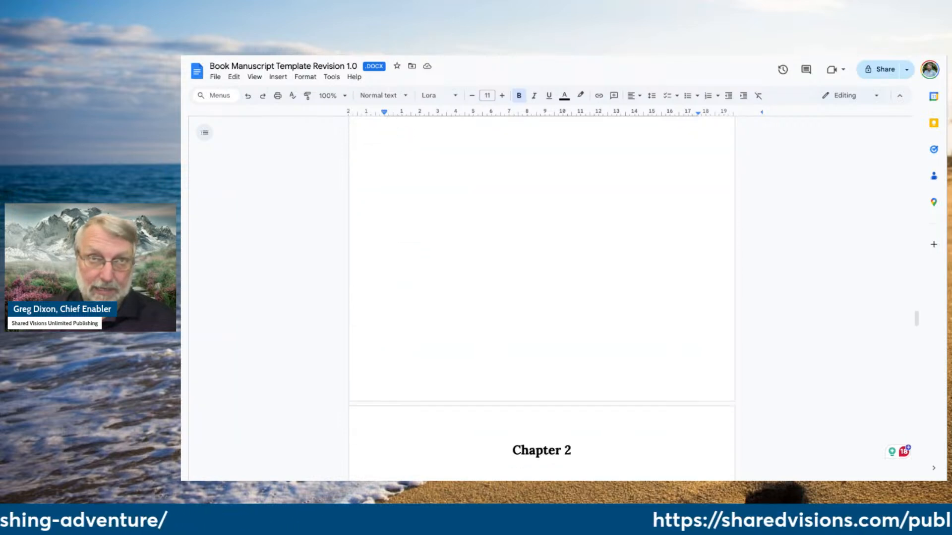
{"action": "scroll", "coordinate": [541, 297], "scroll_direction": "down", "scroll_amount": 5}
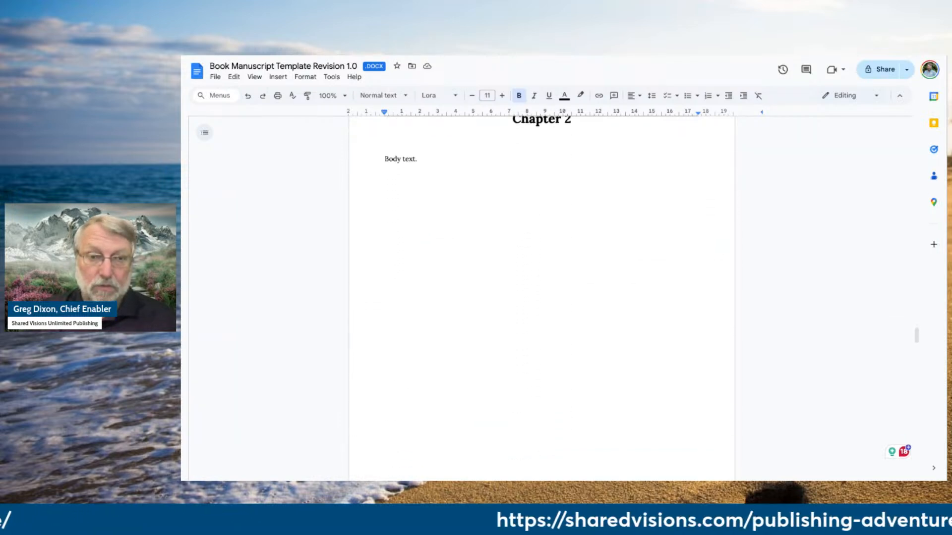
{"action": "scroll", "coordinate": [542, 298], "scroll_direction": "up", "scroll_amount": 2}
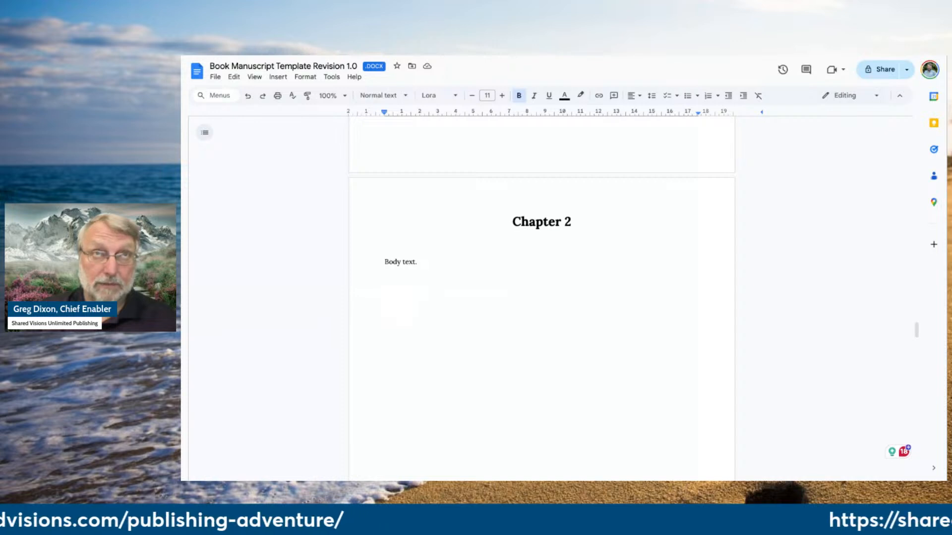
Step: Switch to the Shared Visions publishing adventure web page and review the basic plan for the book project
{"action": "key", "text": "ctrl+Tab"}
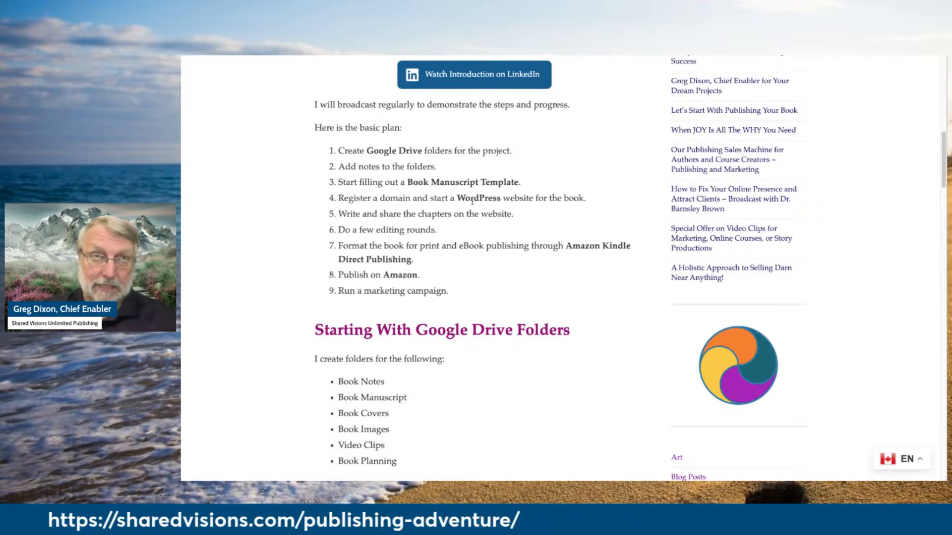
{"action": "scroll", "coordinate": [472, 200], "scroll_direction": "down", "scroll_amount": 1}
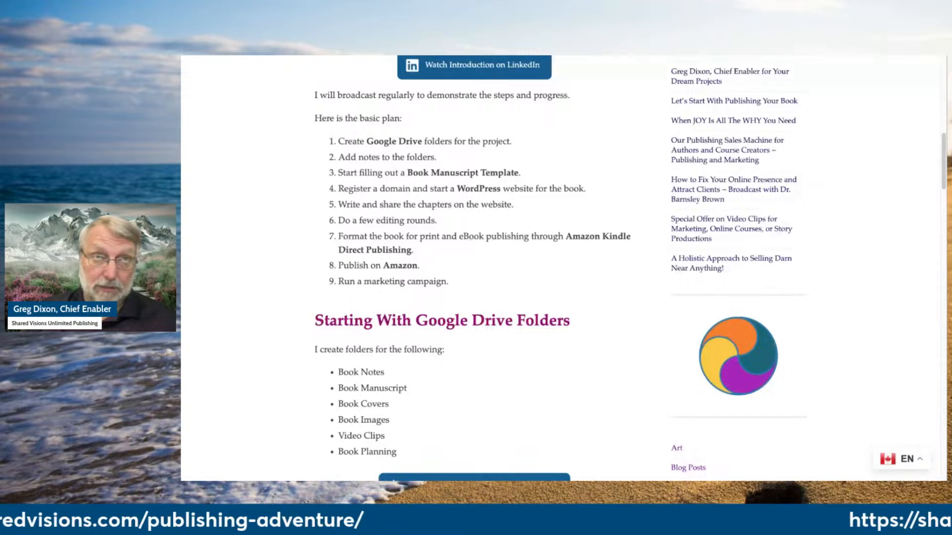
{"action": "scroll", "coordinate": [472, 200], "scroll_direction": "up", "scroll_amount": 1}
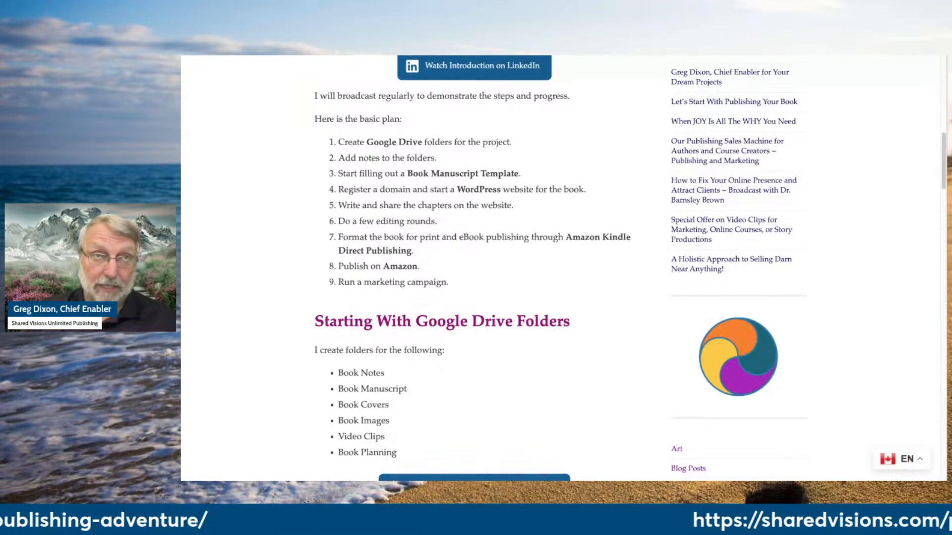